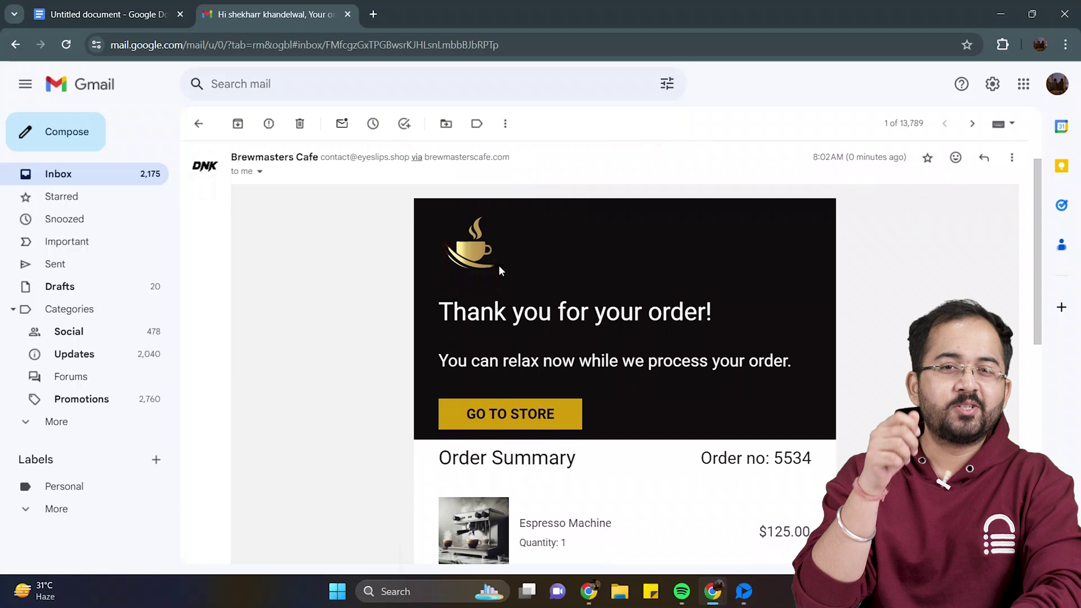
- Scroll down the order email and open the third Recommended Products coffee's product page
scroll(499, 264, down, 5)
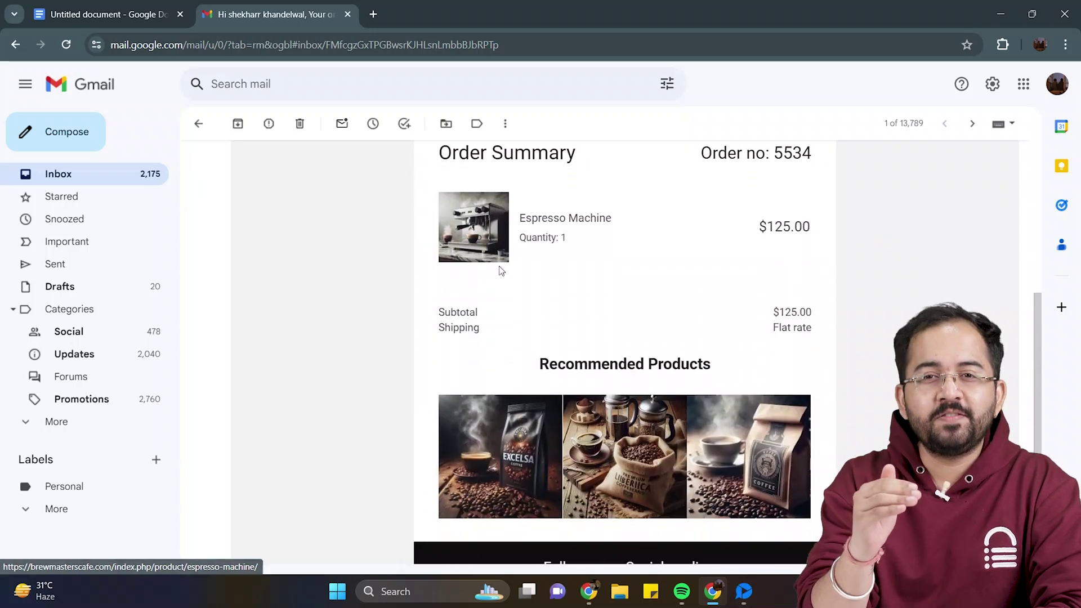
scroll(501, 271, down, 3)
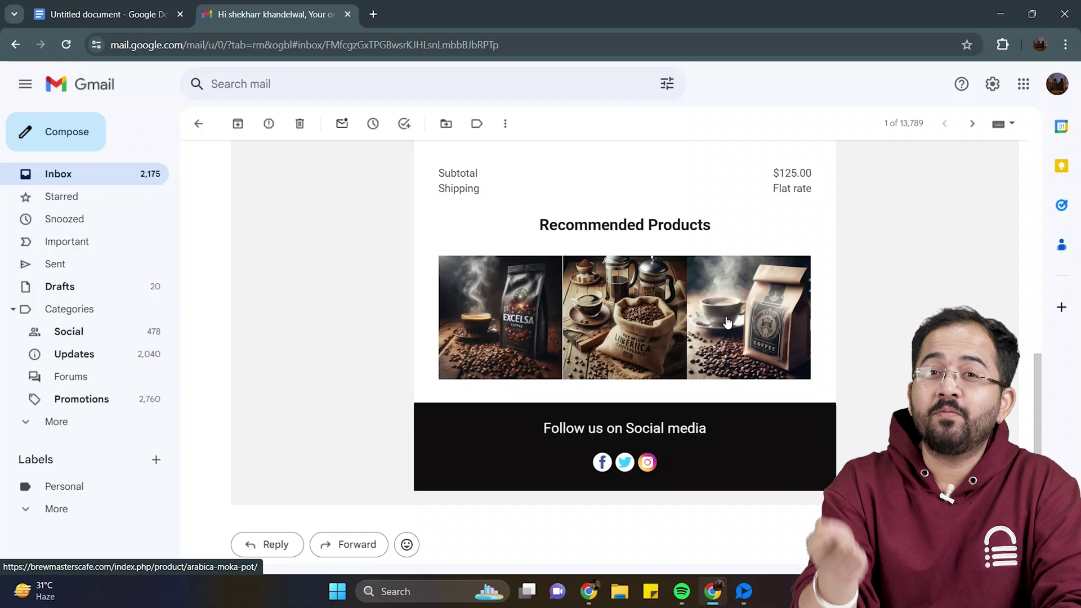
click(745, 322)
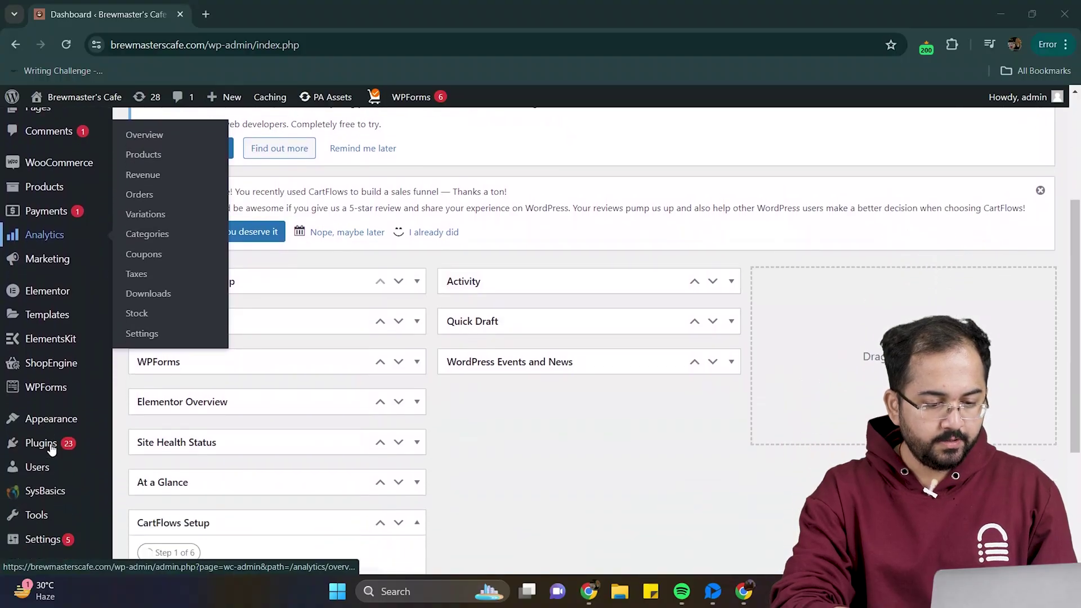
- Search Add New Plugins for 'woocommerce email template'
mouse_move(42, 443)
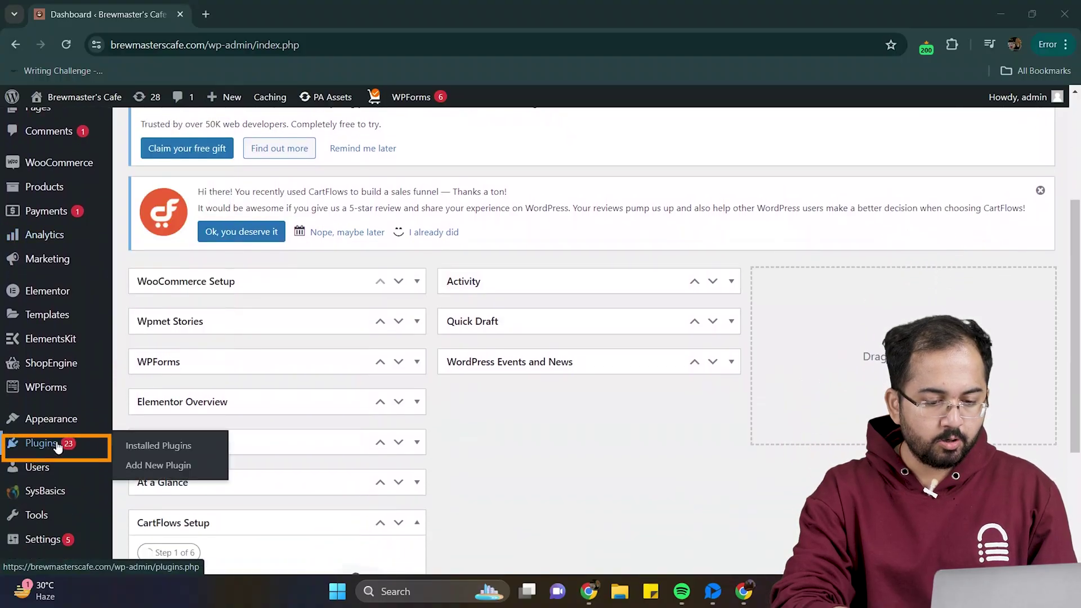
click(159, 465)
click(887, 274)
text(woocomme)
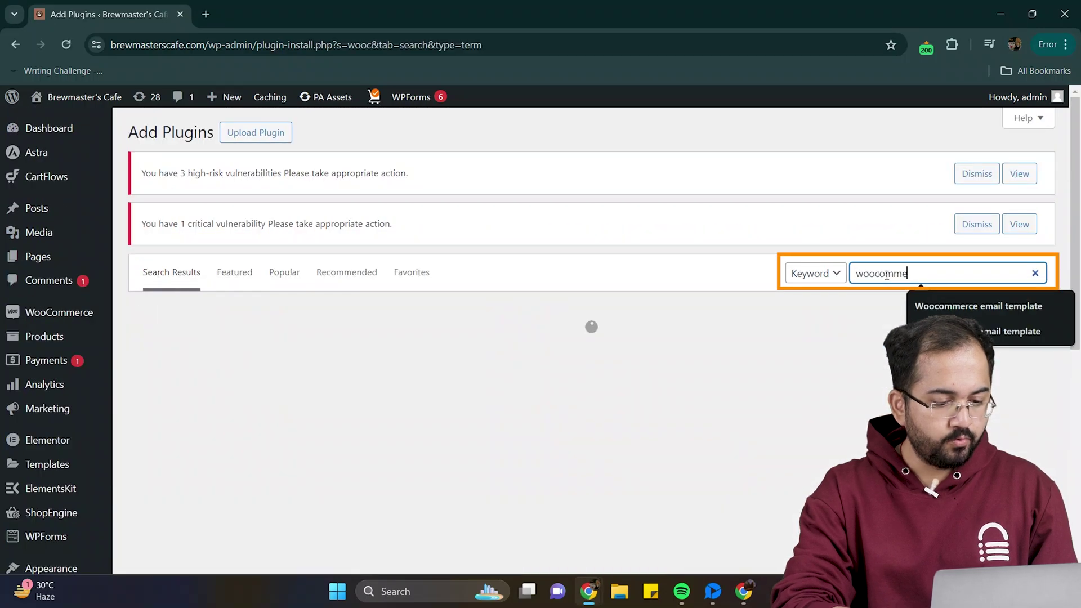
text(rce email template)
- Install and activate the Email Template Customizer for WooCommerce plugin
scroll(888, 280, down, 12)
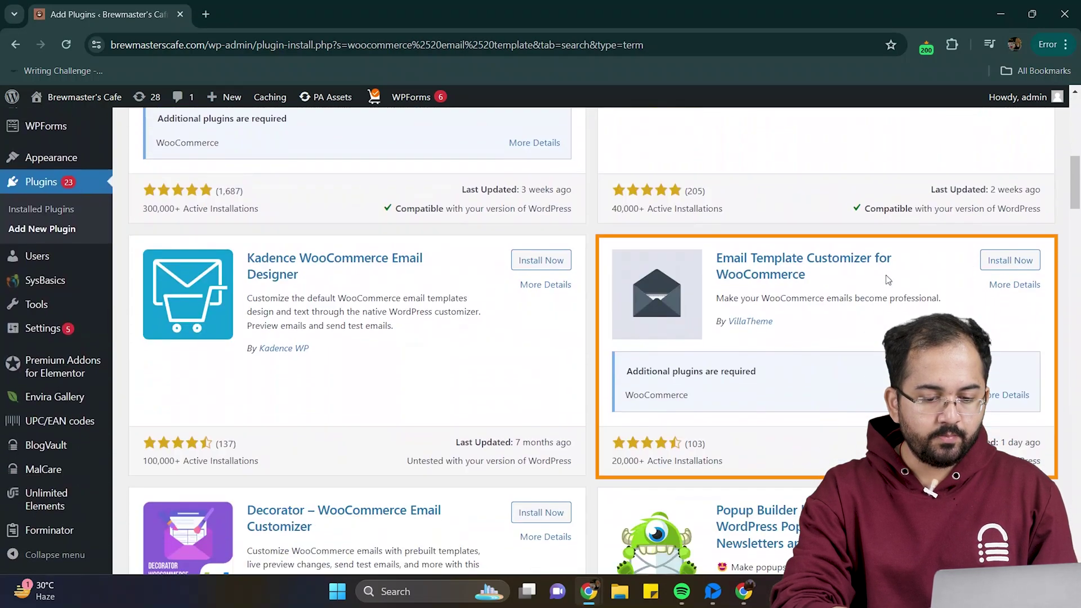
click(1010, 260)
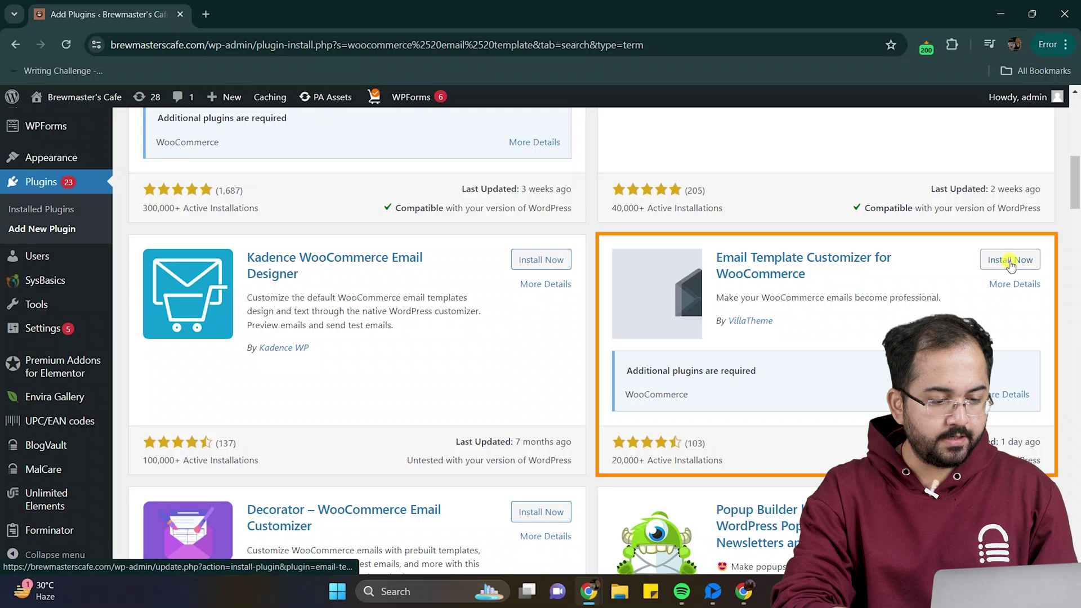
click(1016, 229)
mouse_move(72, 327)
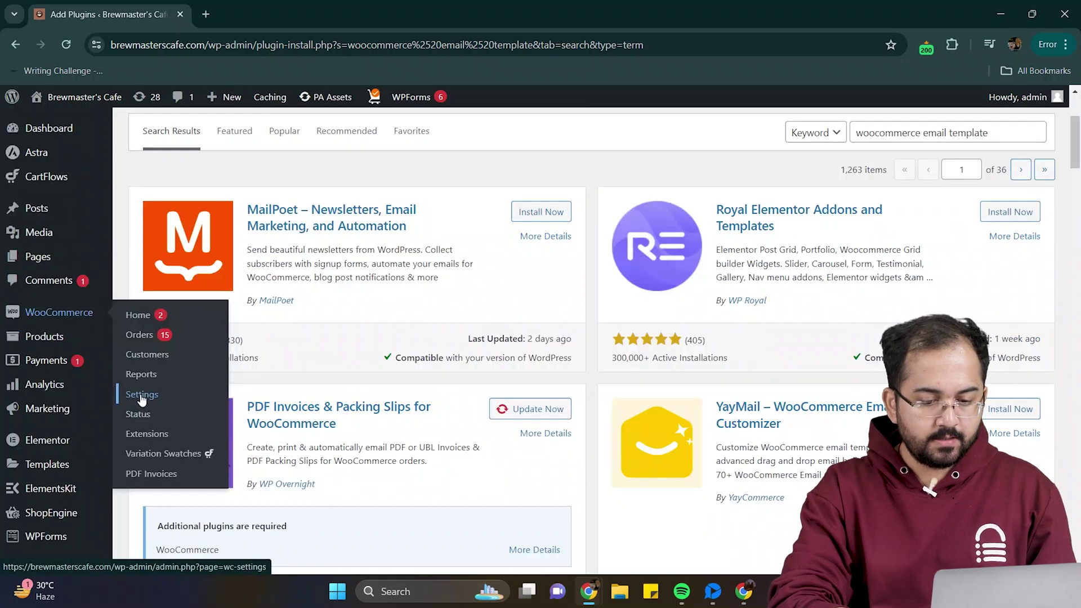
- In WooCommerce Settings > Emails, edit the Processing order email template
click(141, 397)
click(495, 191)
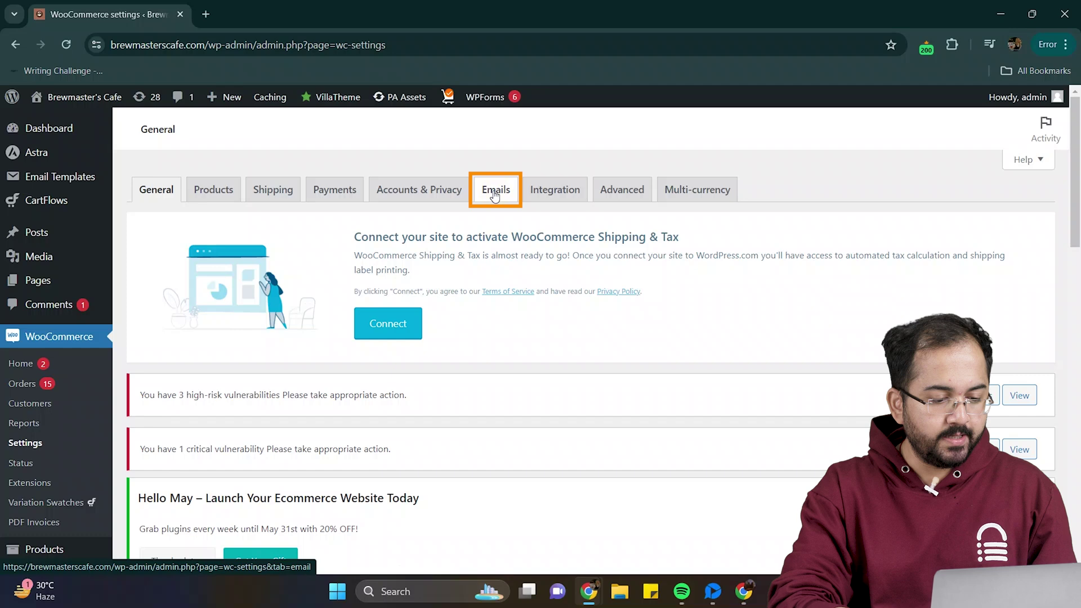
scroll(562, 397, down, 8)
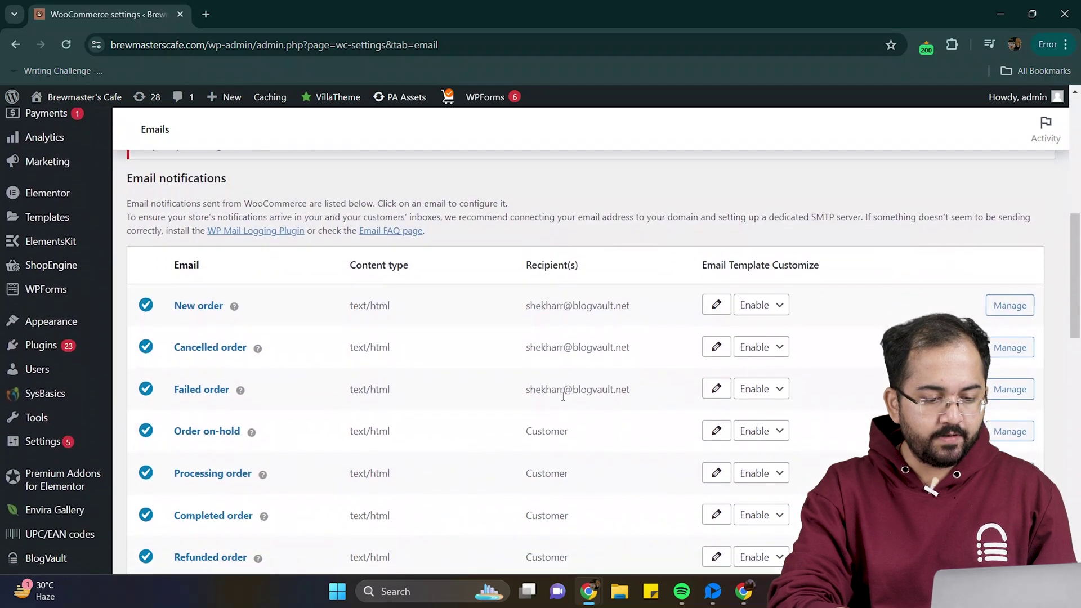
scroll(563, 397, down, 2)
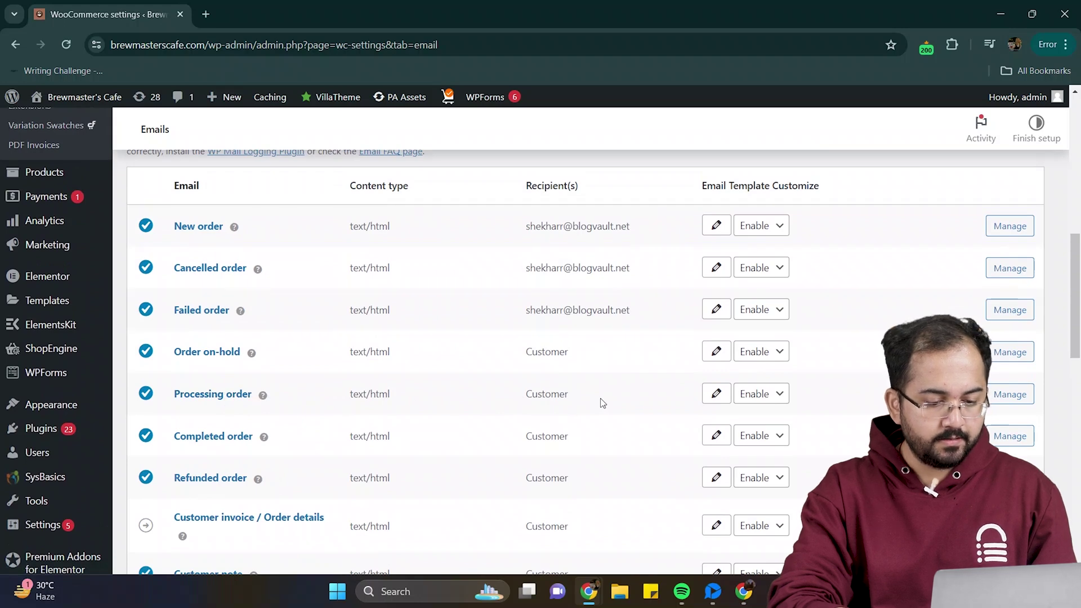
click(715, 395)
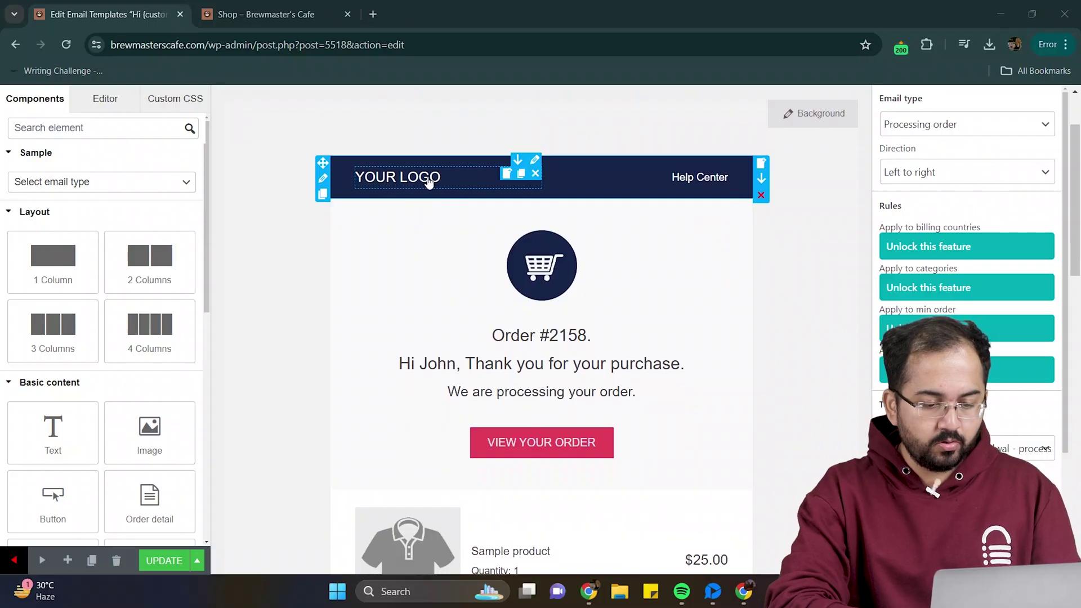
- Replace the YOUR LOGO placeholder with an Image showing the gold coffee-cup logo
click(536, 174)
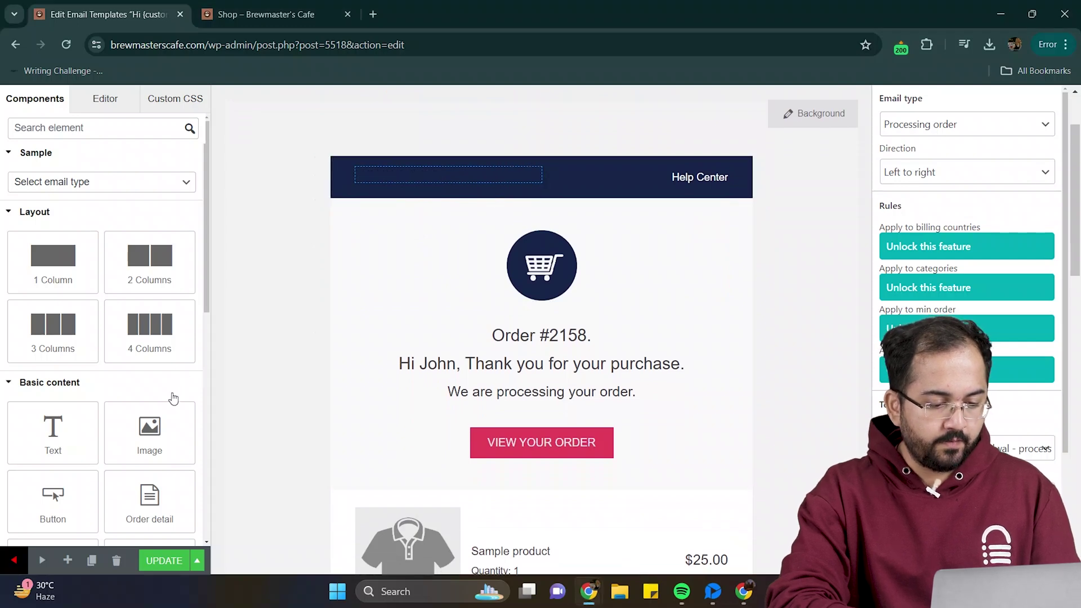
drag(302, 258, 392, 188)
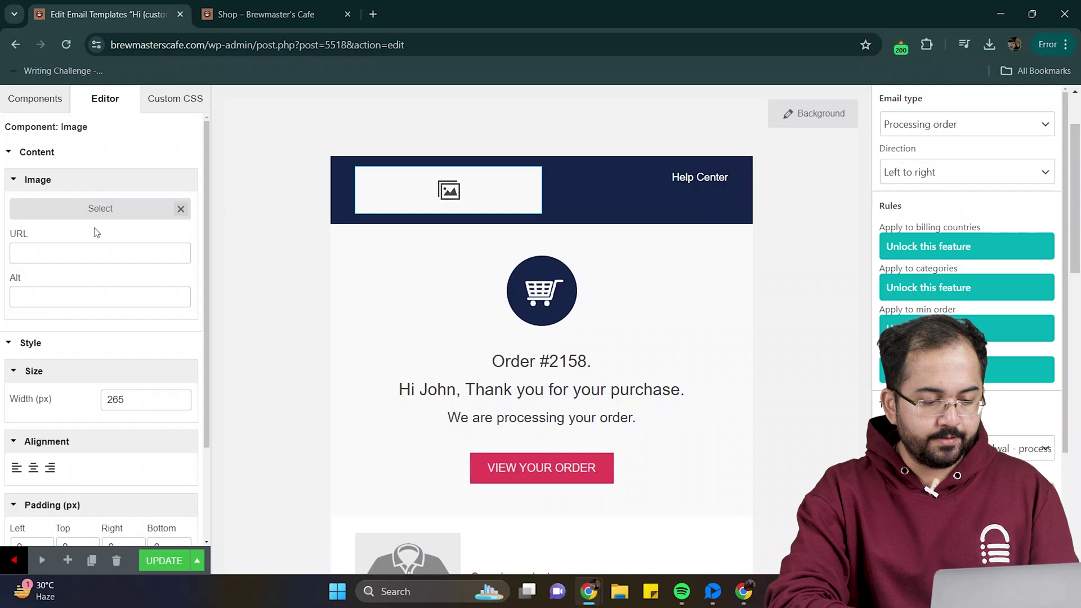
click(100, 210)
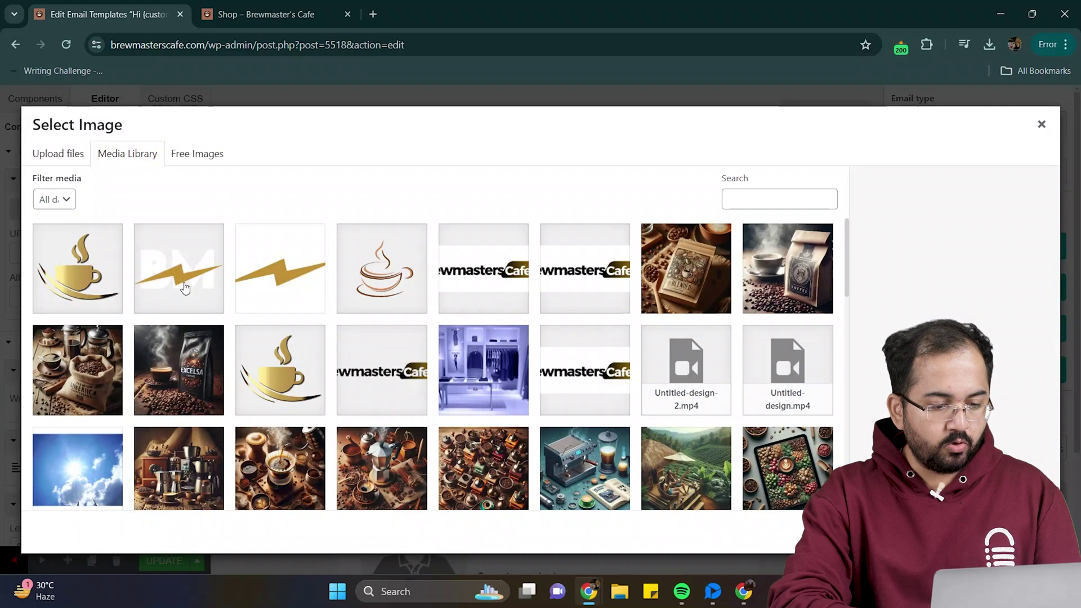
click(280, 370)
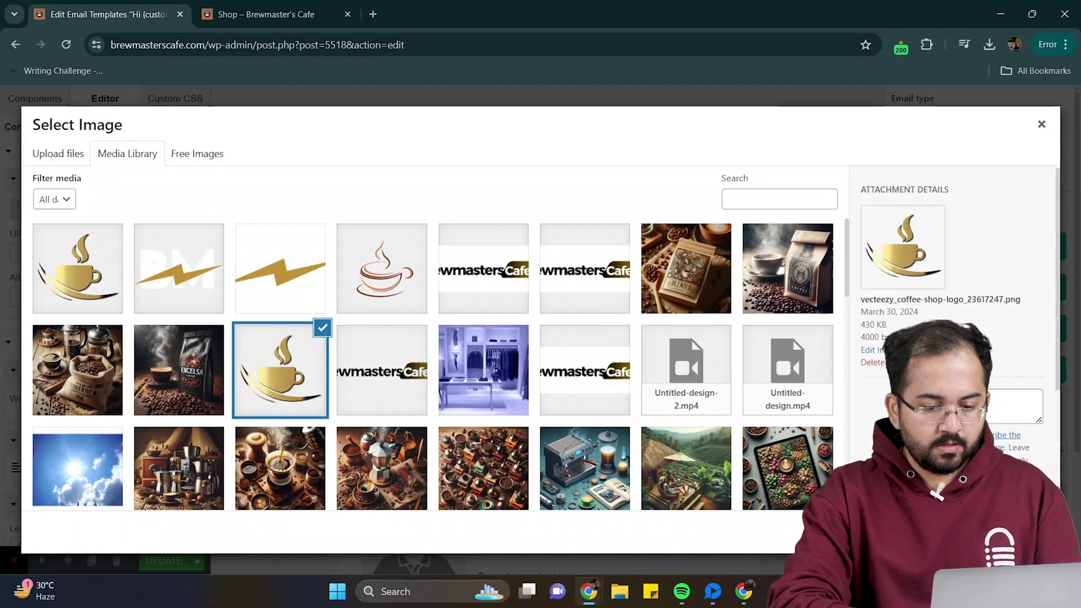
double_click(280, 370)
- Set the header logo's width to 98 px
click(145, 396)
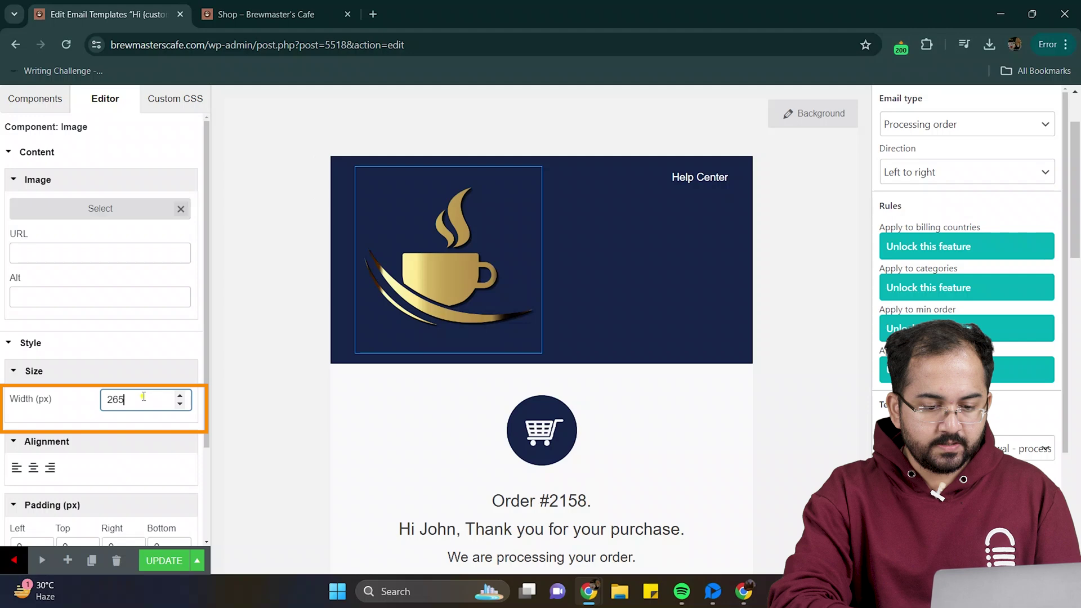
key(BackSpace)
key(BackSpace)
key(BackSpace)
text(98)
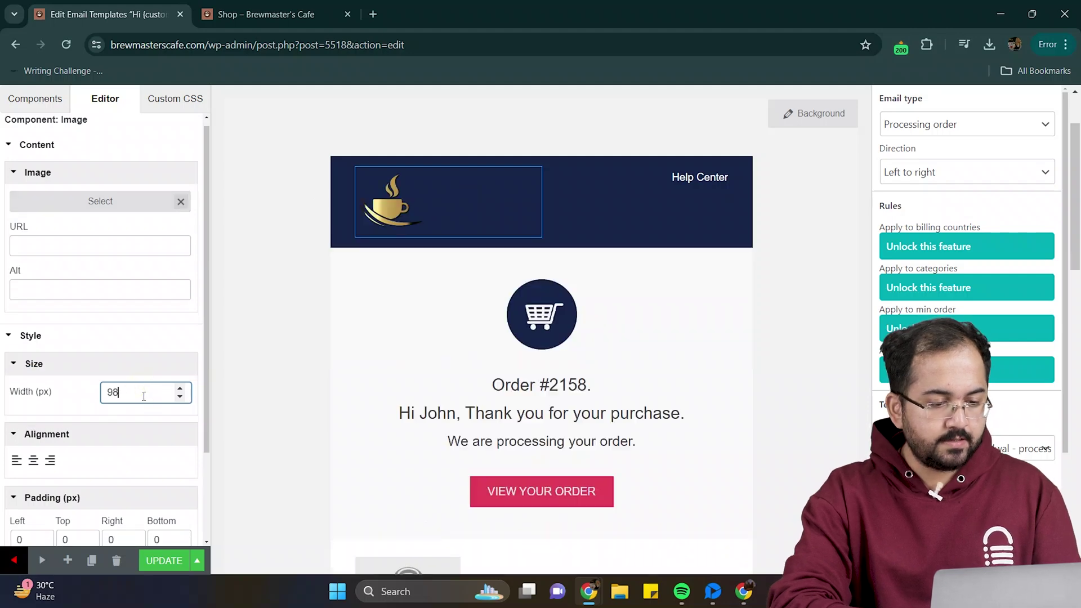
scroll(144, 396, down, 2)
scroll(348, 249, up, 2)
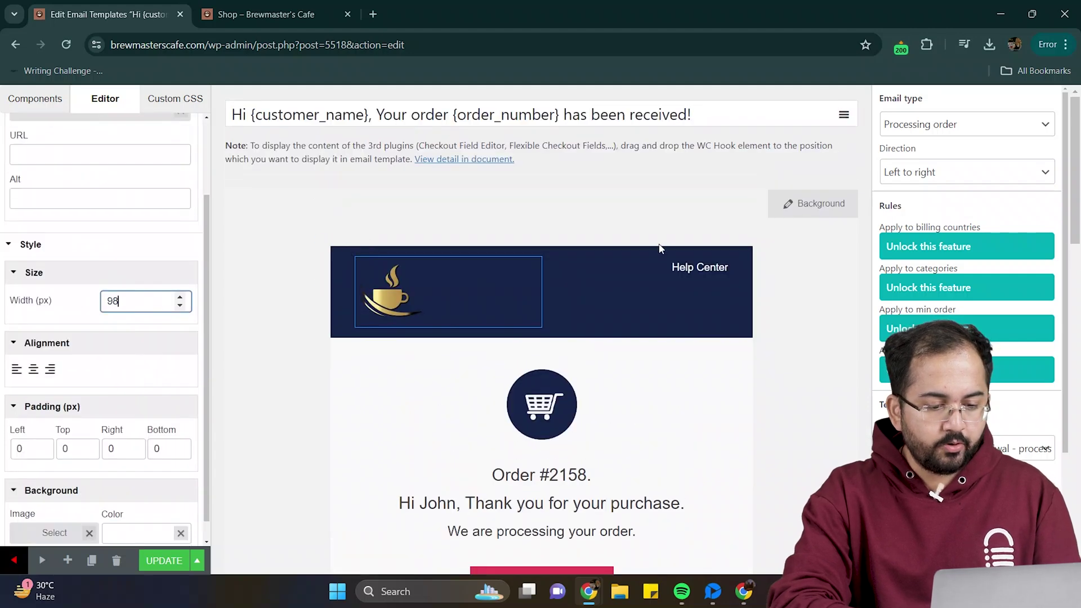
- Remove the Help Center link and add a one-column row with a text block below the header
mouse_move(723, 264)
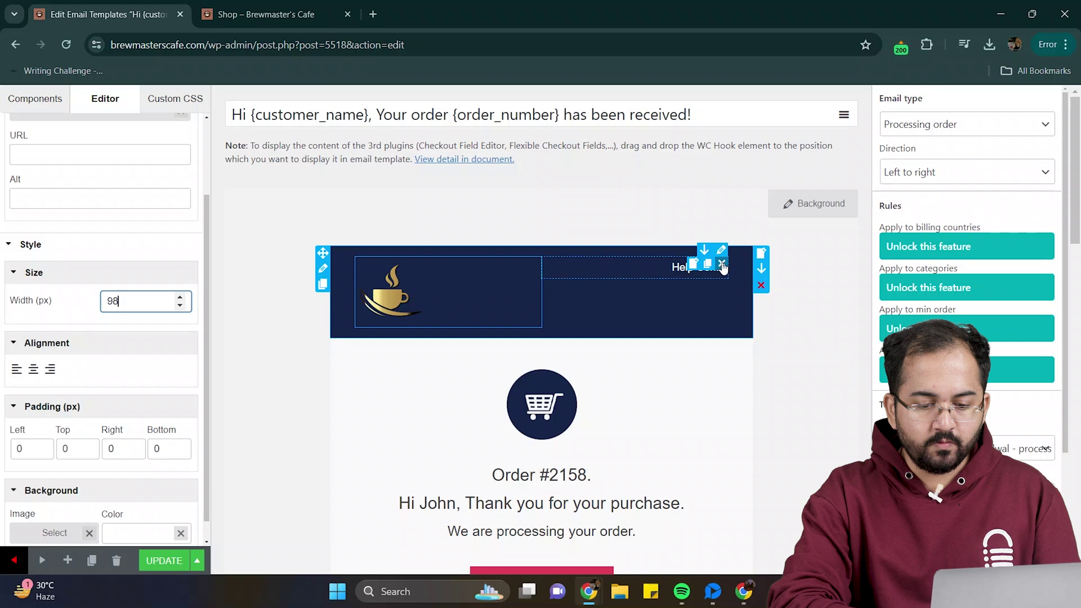
click(723, 265)
scroll(648, 367, down, 2)
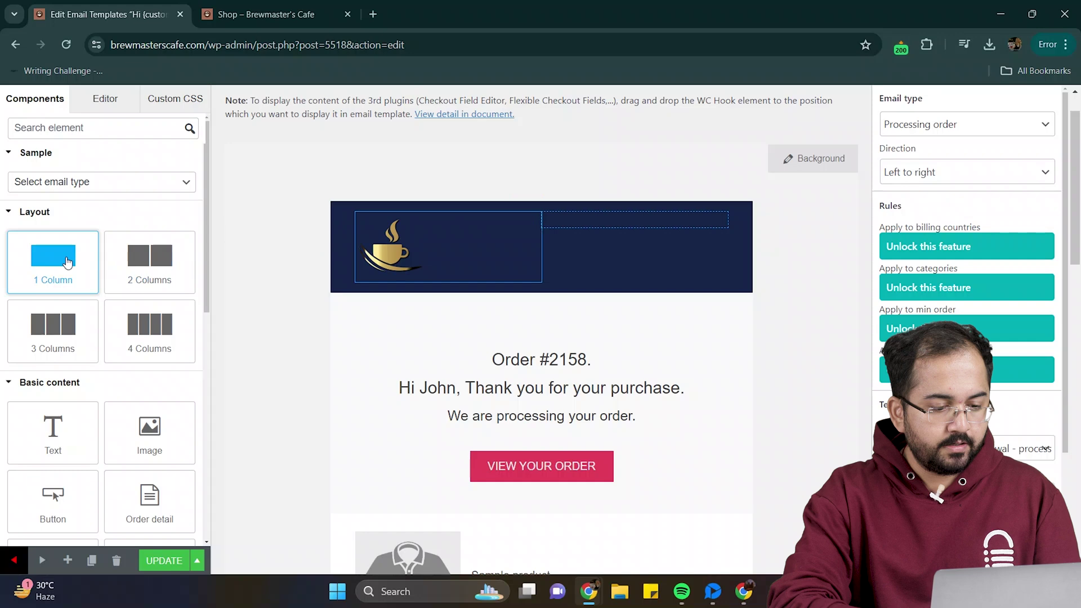
drag(66, 262, 404, 288)
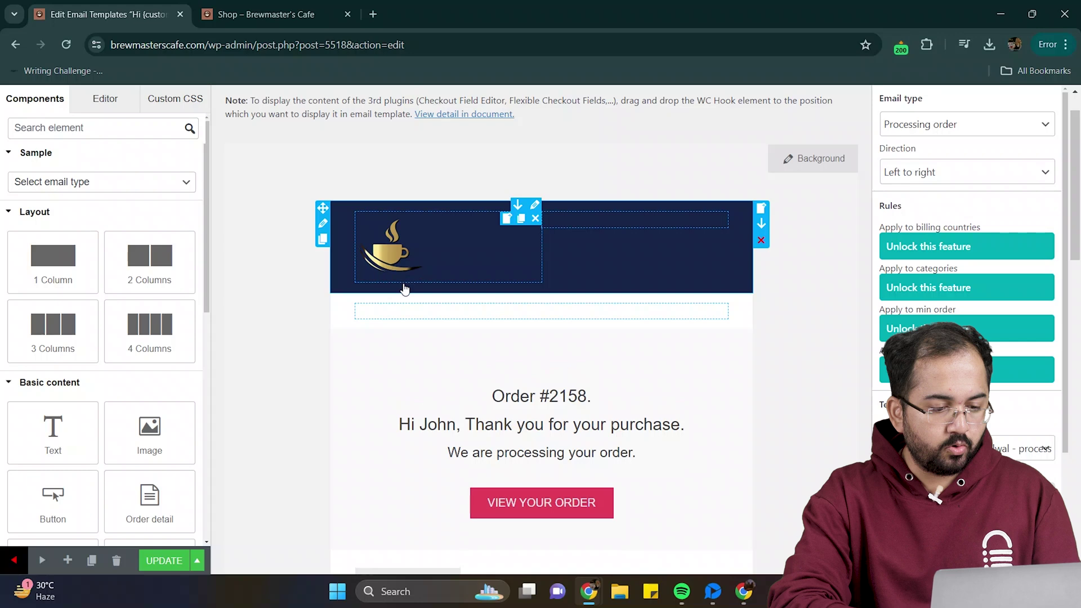
scroll(113, 304, down, 1)
drag(53, 374, 420, 317)
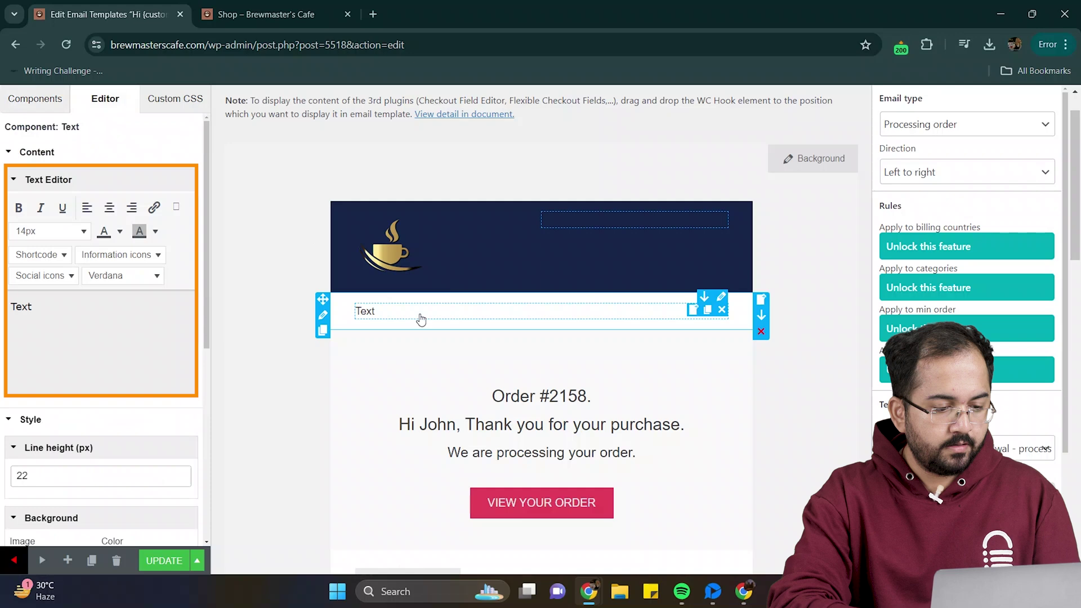
- Replace the text block's placeholder with the 'Thank you for your order!' line
click(100, 307)
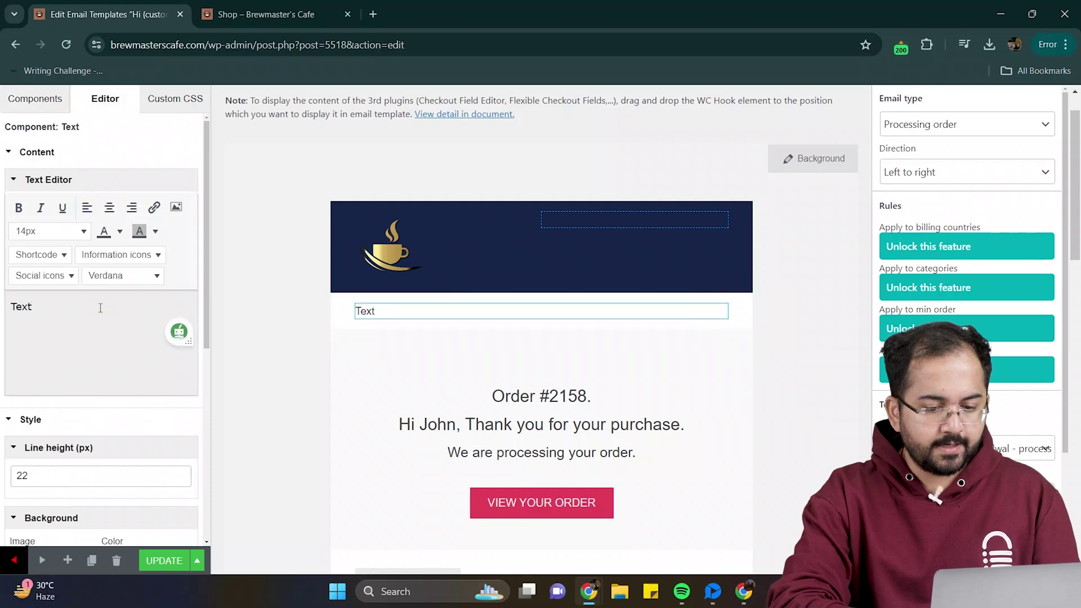
key(BackSpace)
text(Text)
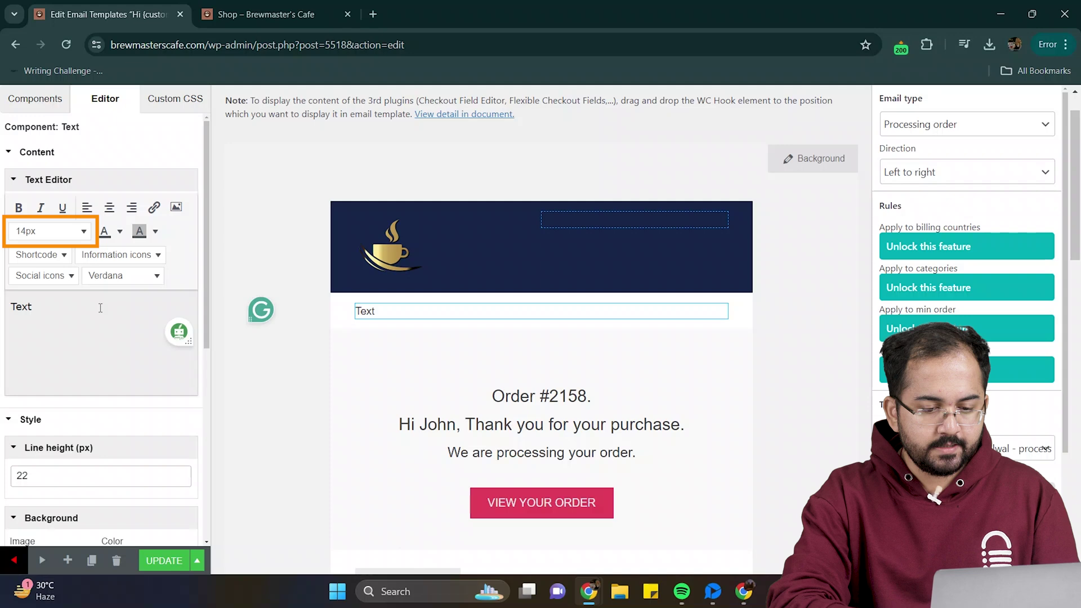
key(ctrl+a)
text(Thank you for your order!)
- Make the thank-you heading bold at 22px
drag(10, 306, 142, 307)
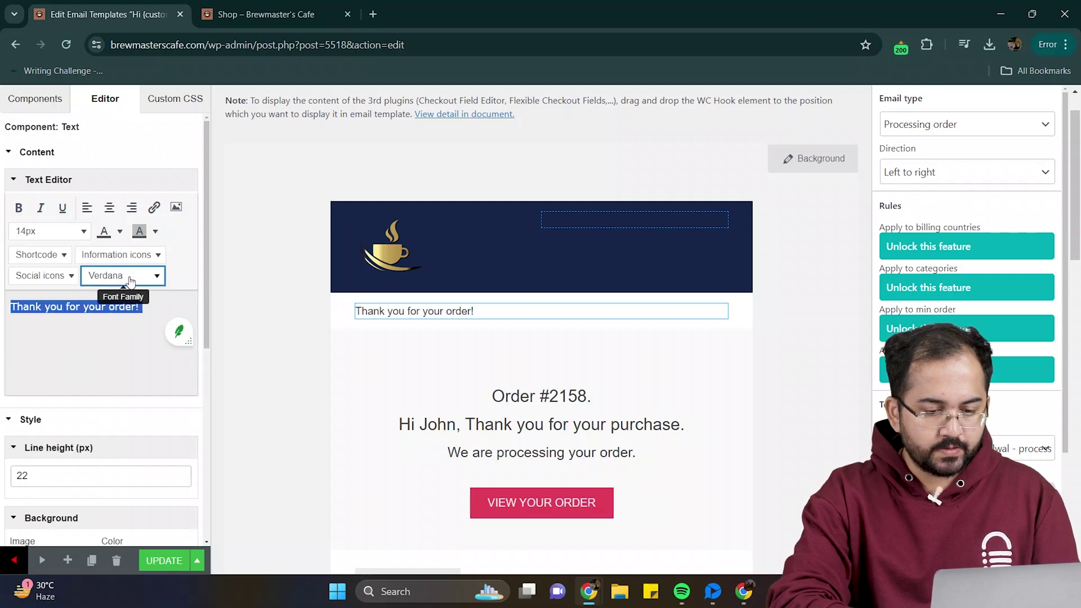
click(56, 231)
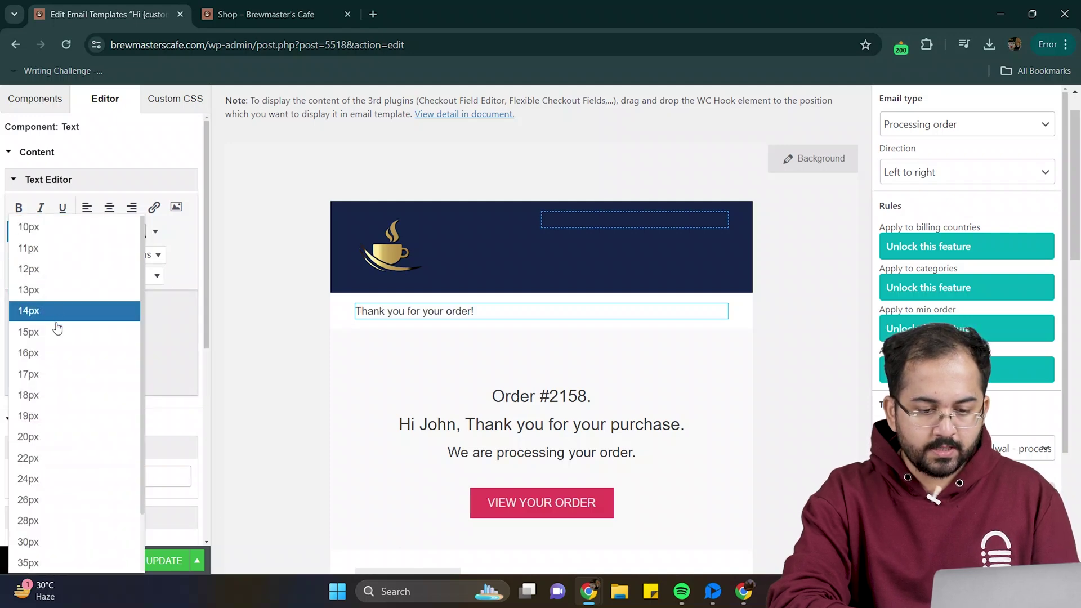
click(55, 457)
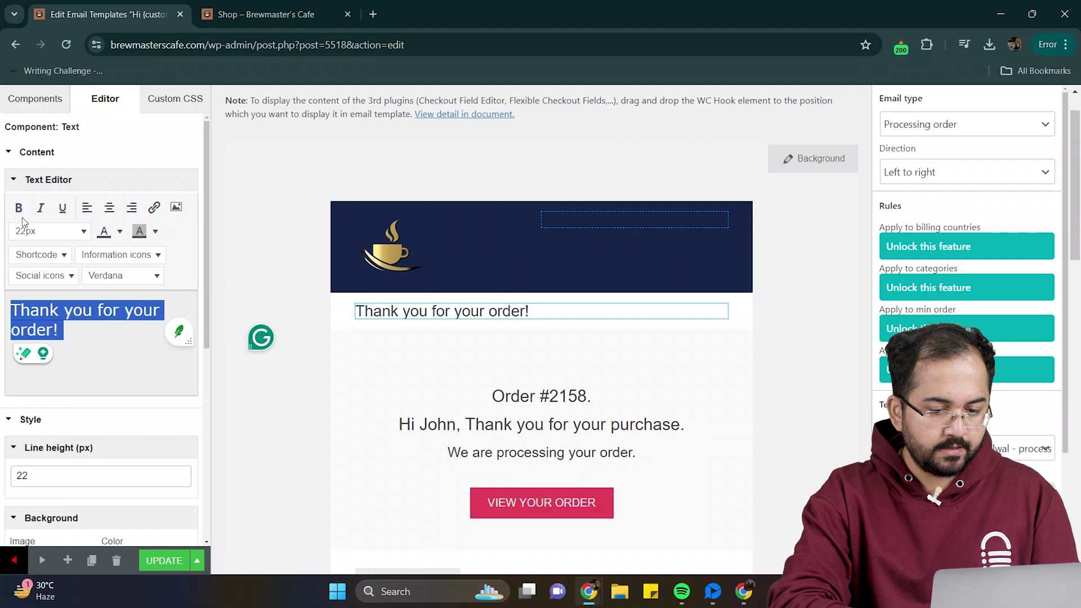
click(20, 209)
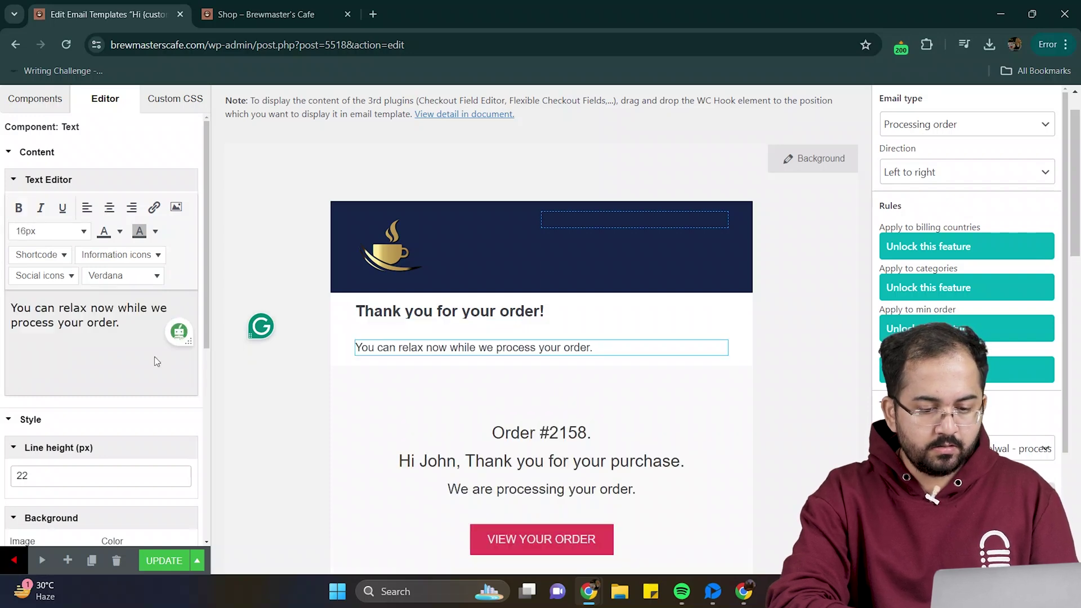
- Give the header and the thank-you row a near-black #120e15 background
click(365, 207)
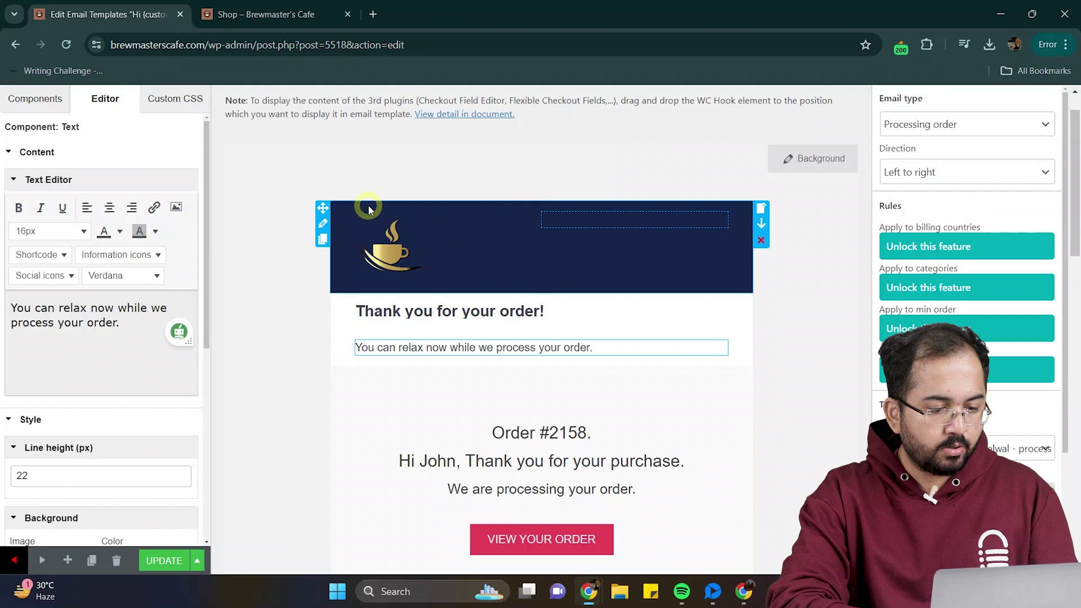
click(142, 412)
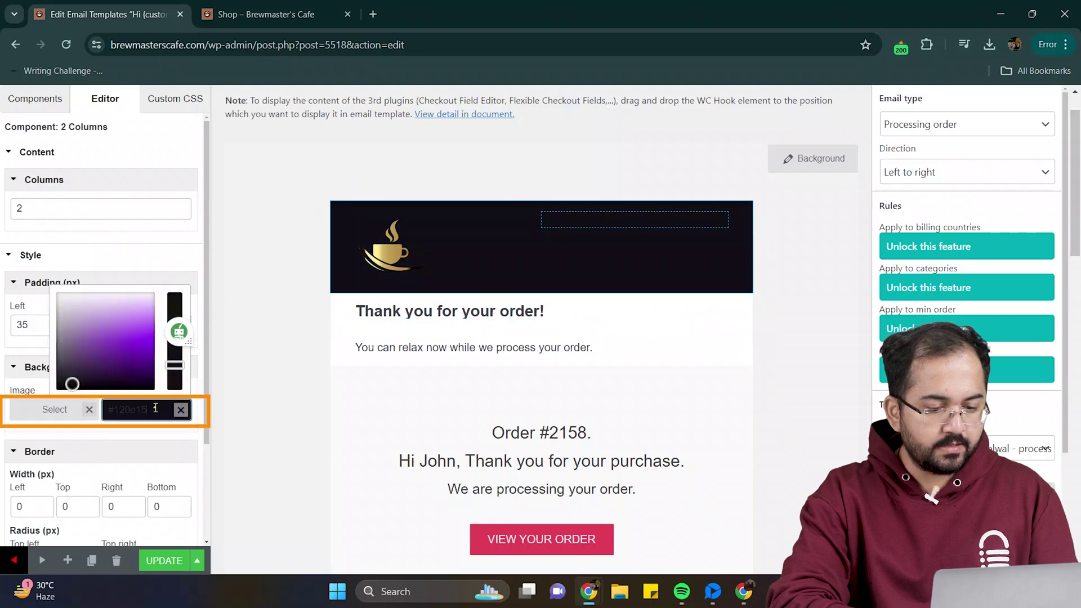
double_click(115, 411)
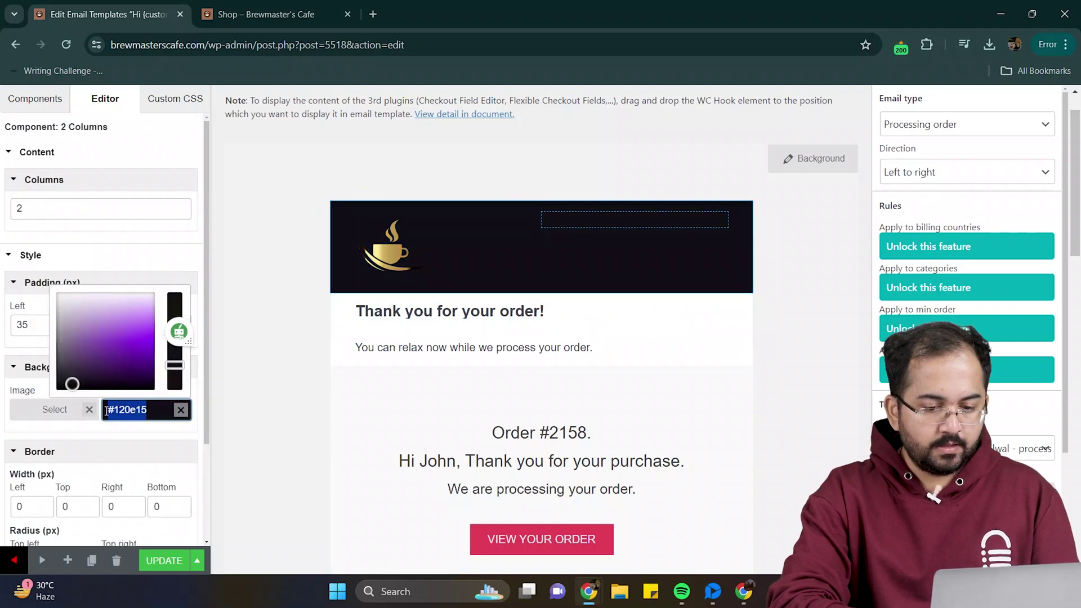
click(343, 311)
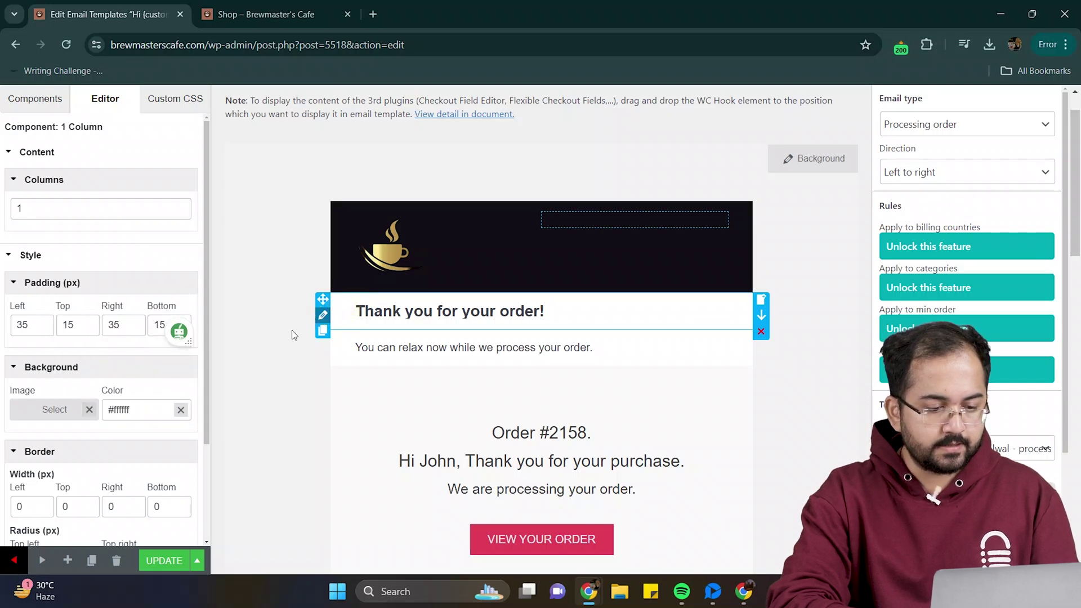
click(141, 410)
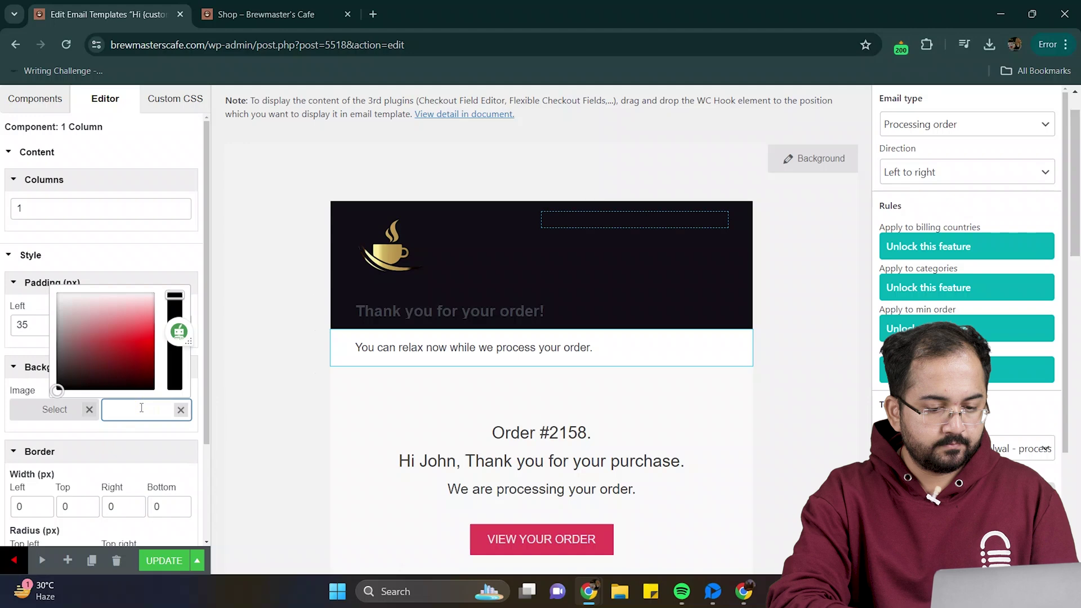
text(#120e15)
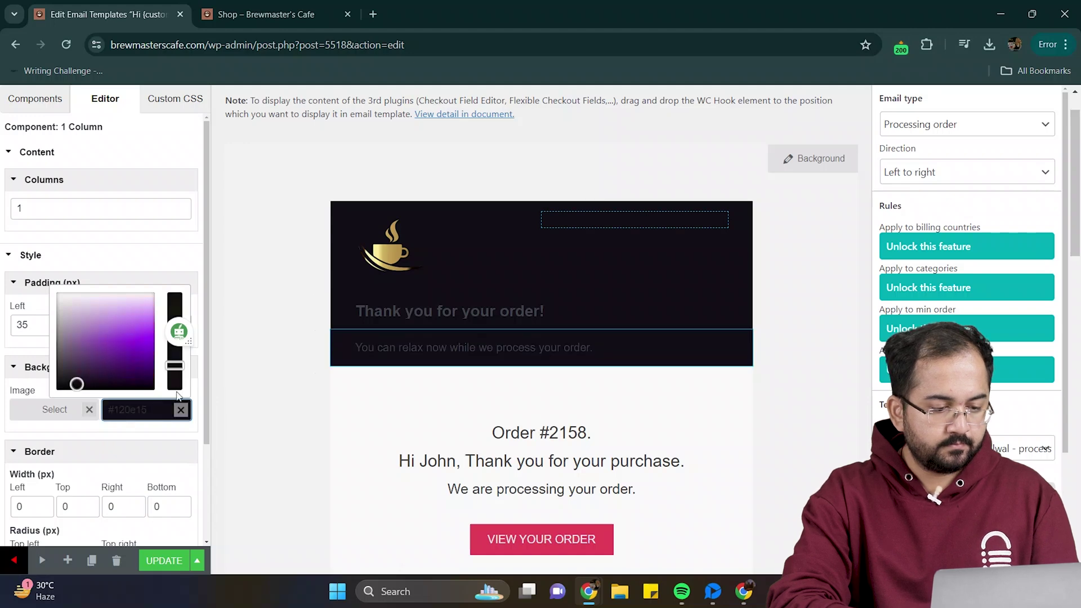
- Change the thank-you heading text colour to white
click(542, 316)
click(73, 332)
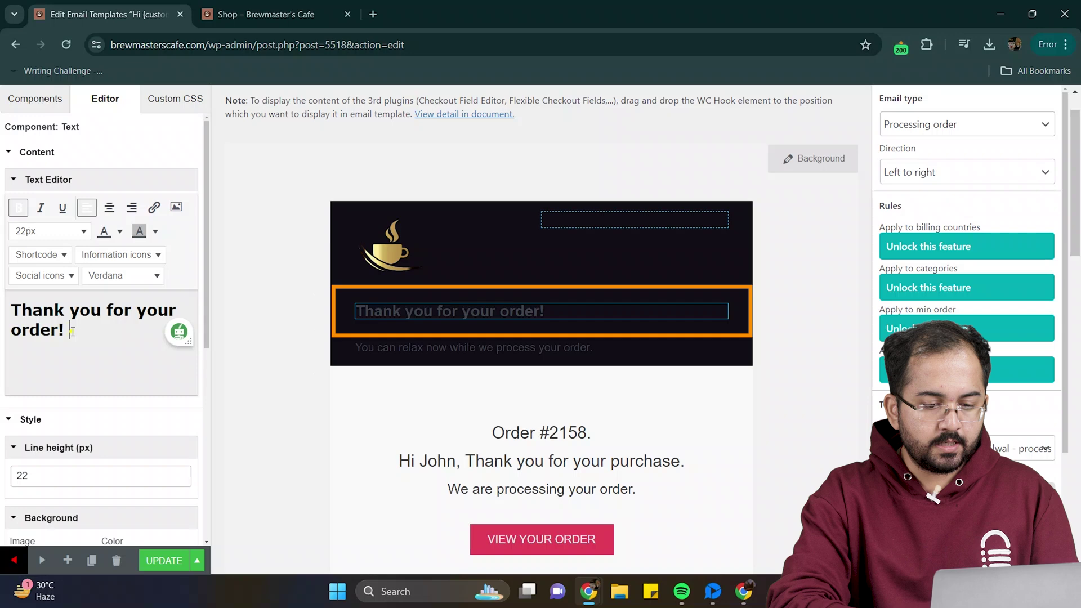
key(ctrl+a)
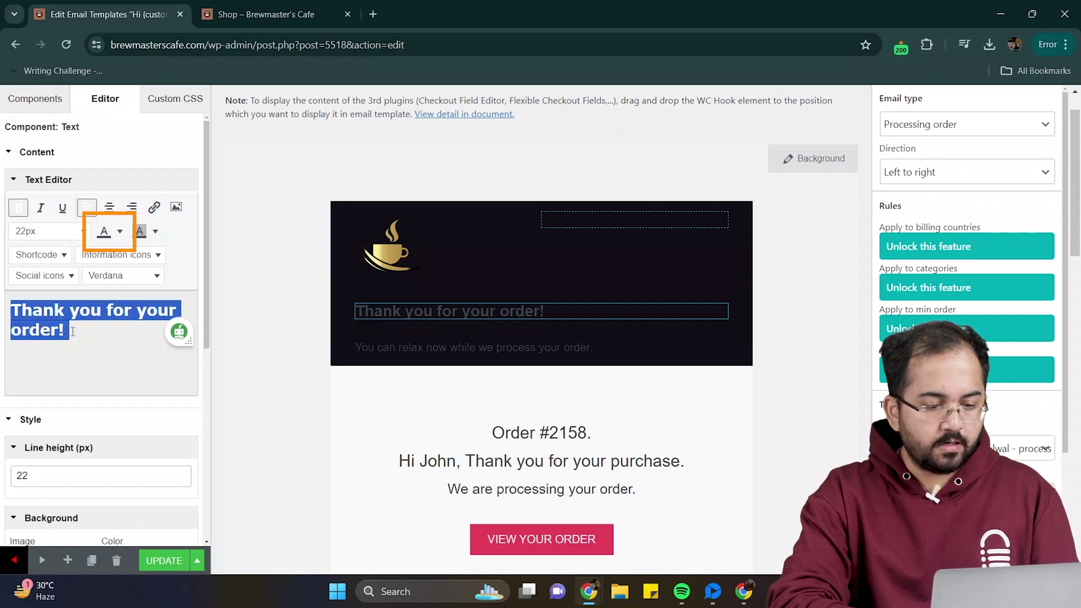
click(119, 231)
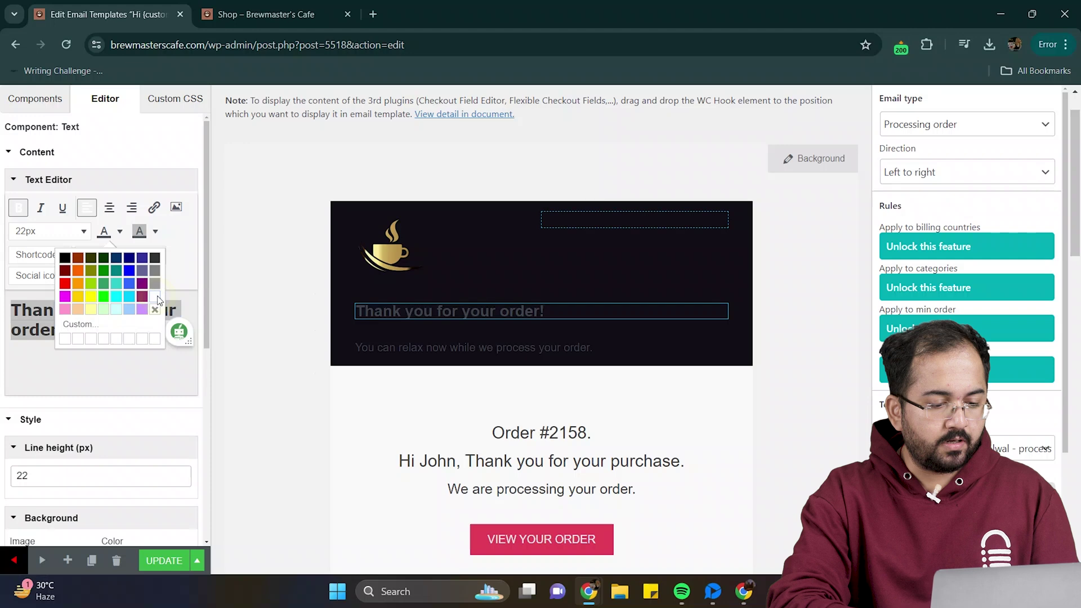
click(157, 298)
click(473, 347)
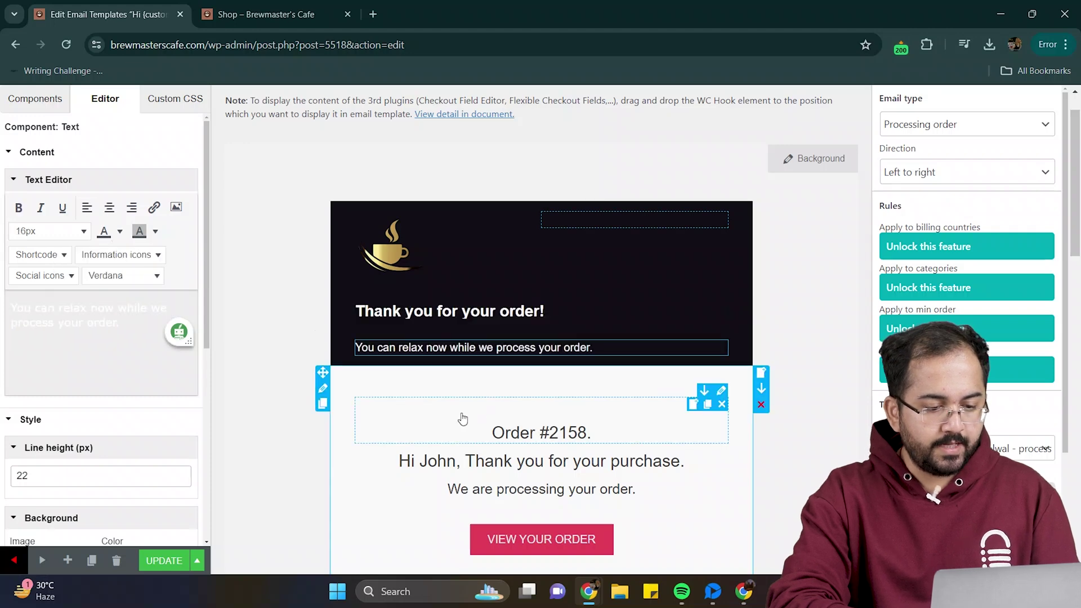
- Move the order button above Order #2158 and left-align it
scroll(467, 417, down, 1)
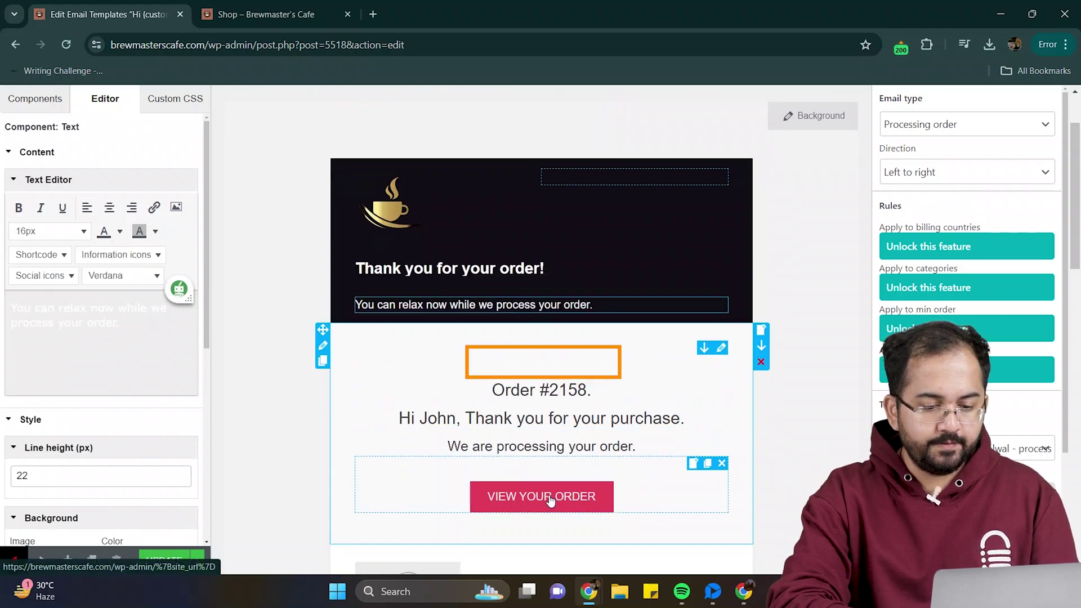
drag(550, 501, 392, 345)
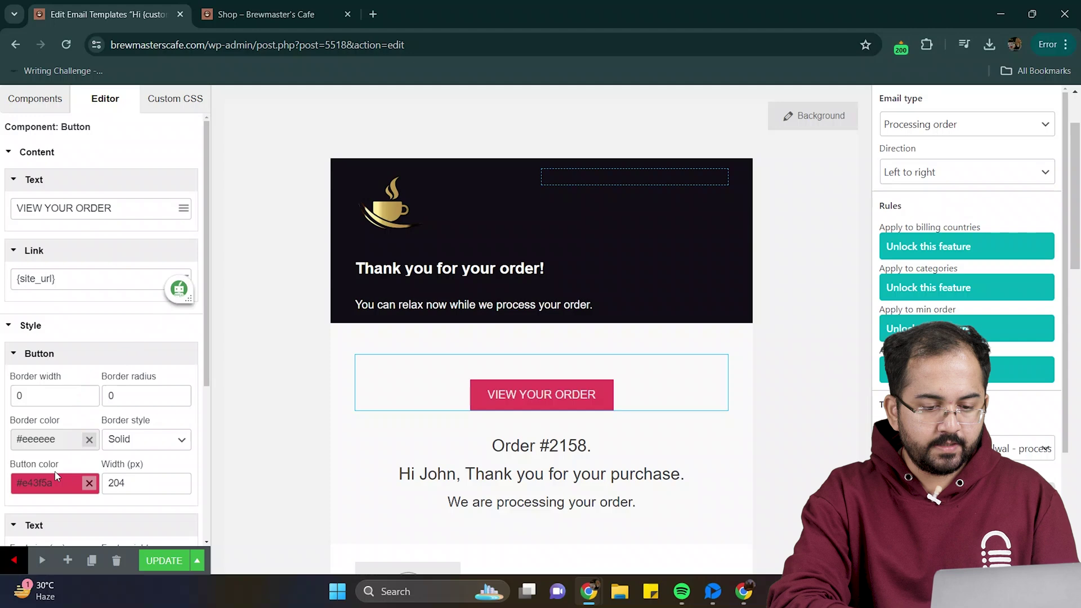
scroll(56, 476, down, 4)
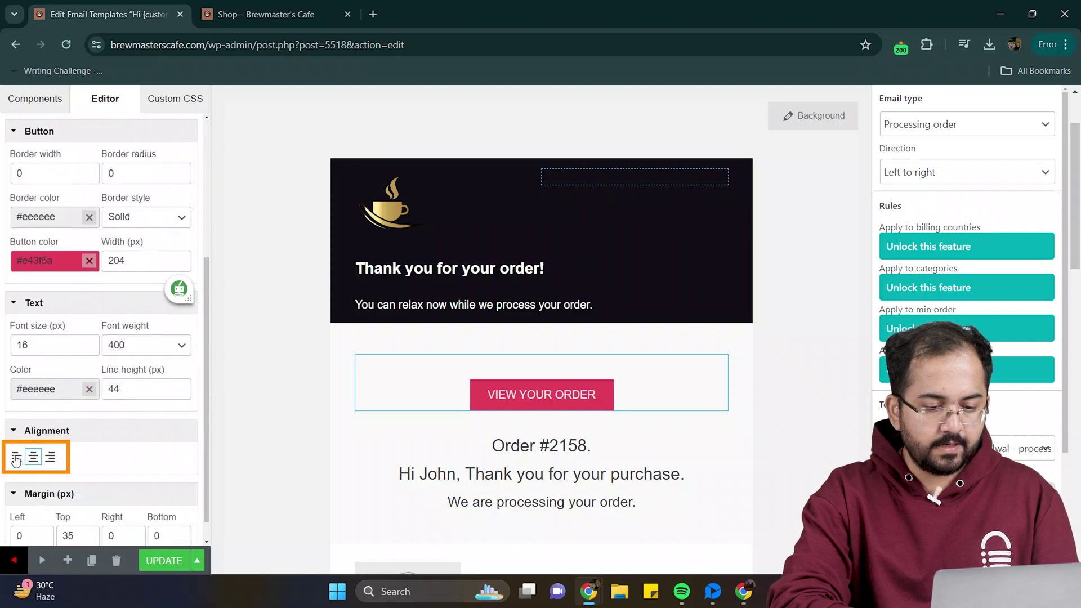
click(16, 459)
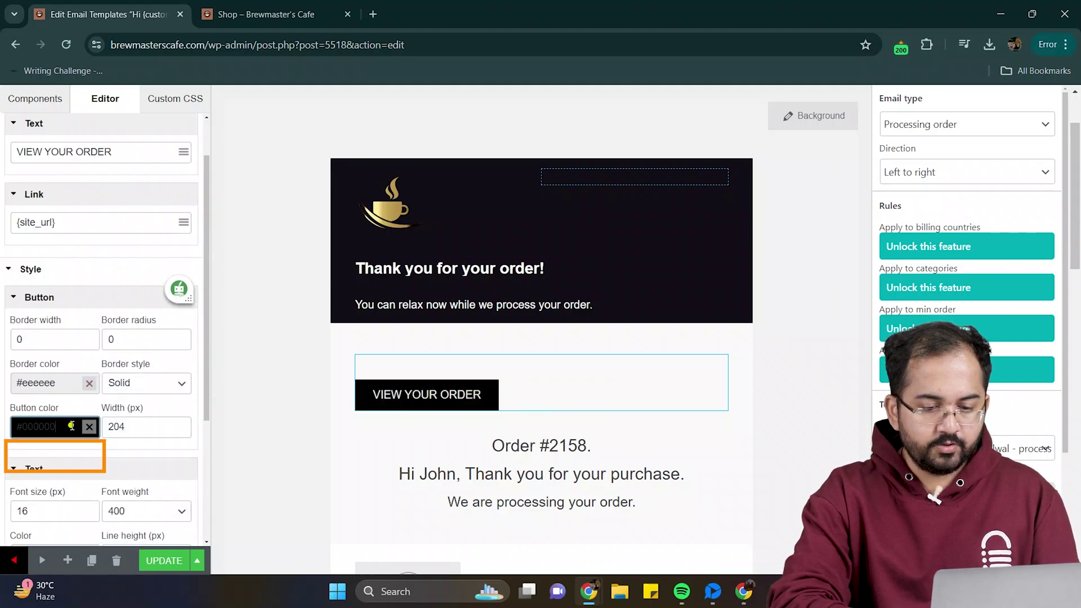
- Give the button gold #d1a018 fill and 800 font weight, and clear its old label
click(51, 426)
text(#d1a018)
scroll(141, 394, down, 2)
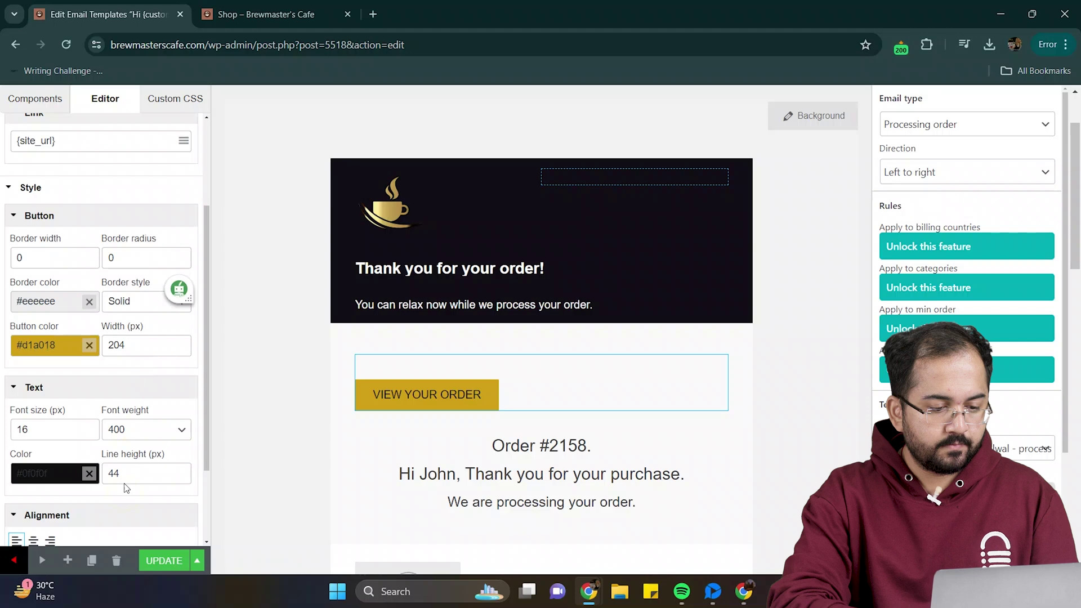
click(141, 429)
click(140, 501)
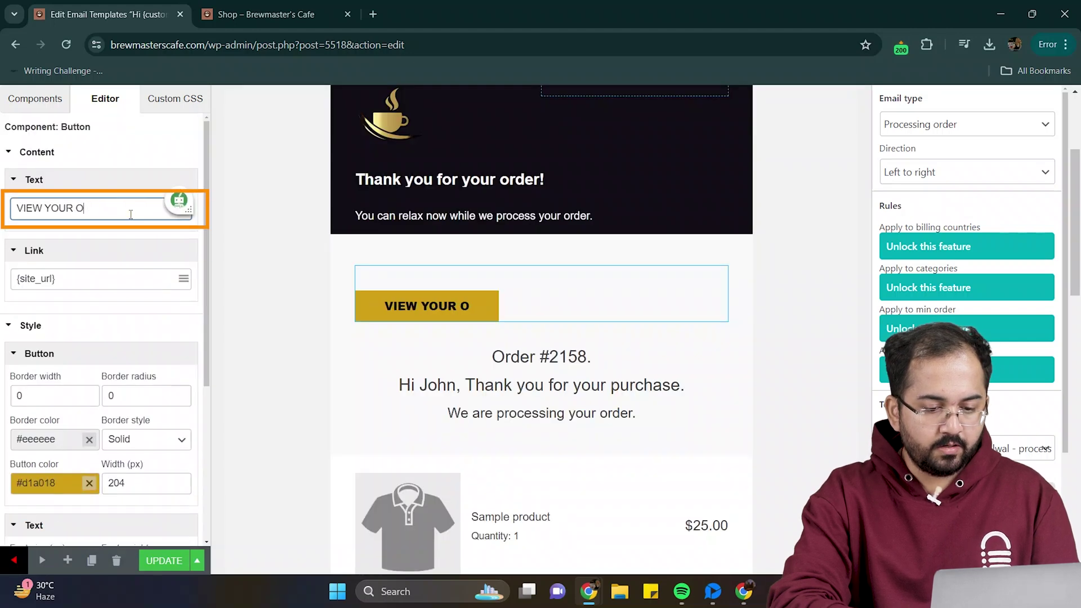
key(BackSpace)
key(BackSpace)
key(BackSpace)
key(BackSpace)
key(BackSpace)
key(BackSpace)
key(BackSpace)
key(BackSpace)
key(BackSpace)
key(BackSpace)
key(BackSpace)
- Label the button GO TO STORE and link it to the Shop page URL
text(GO TO STORE)
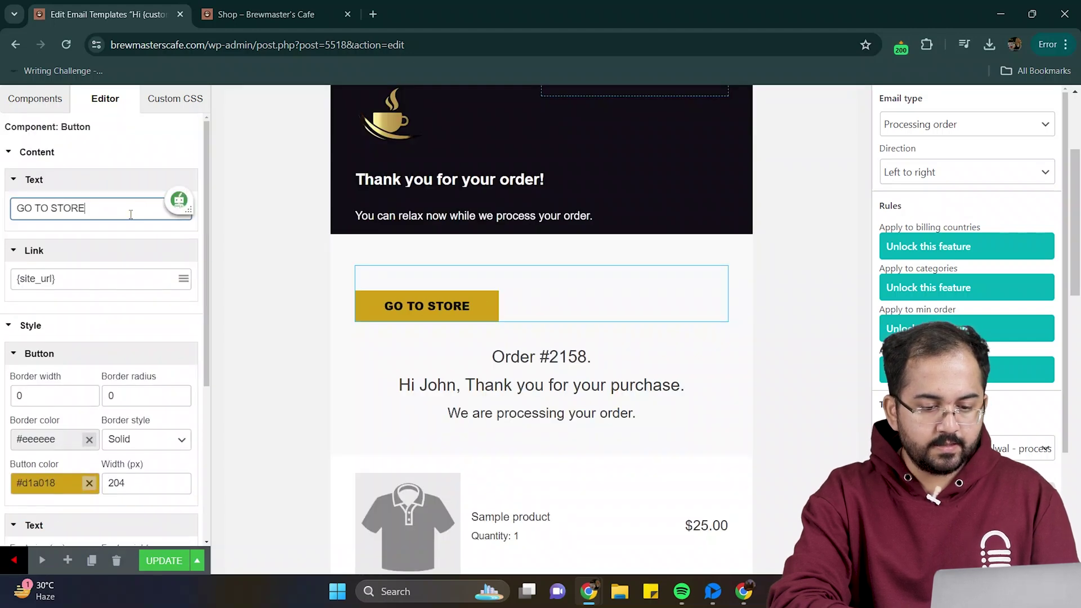
key(ctrl+Tab)
click(293, 44)
key(ctrl+c)
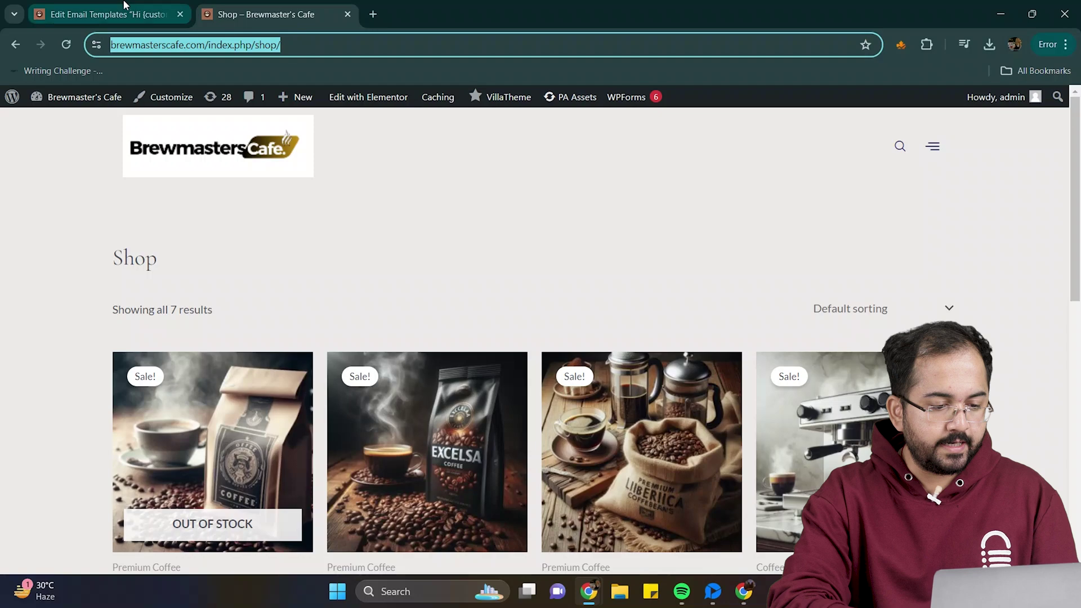
click(113, 15)
click(79, 279)
key(ctrl+v)
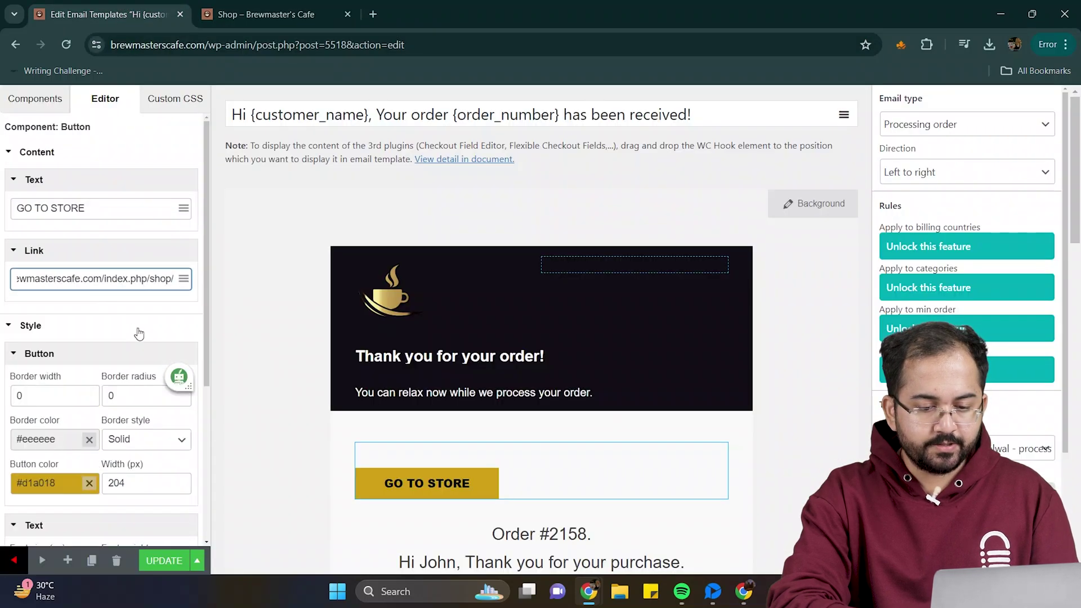
- Move the button under the reassurance line and reduce its top margin to 10
scroll(138, 332, down, 2)
scroll(403, 376, down, 1)
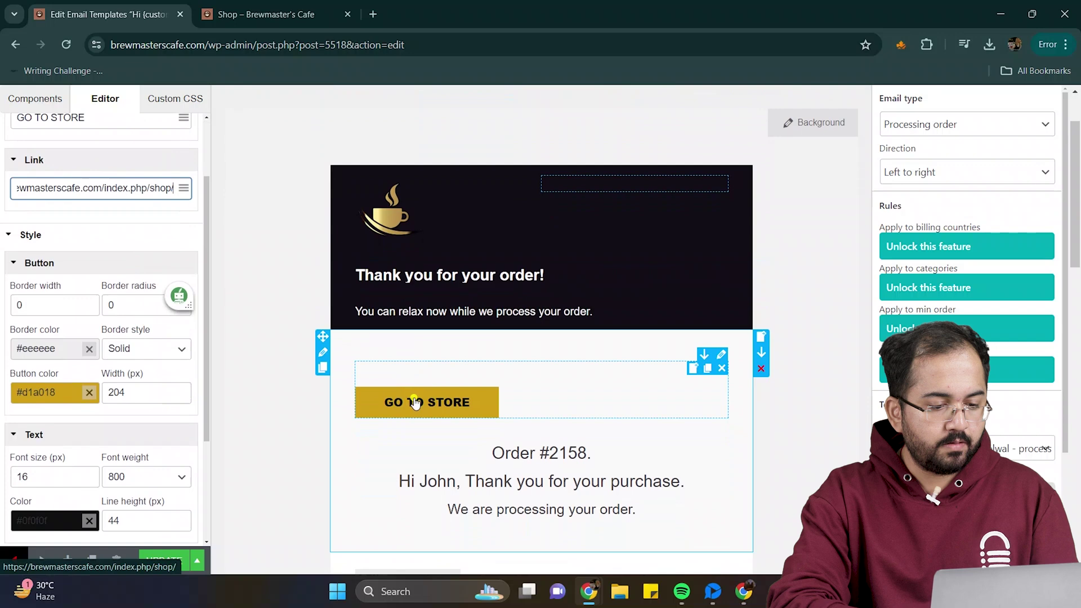
drag(417, 401, 408, 325)
scroll(133, 415, down, 5)
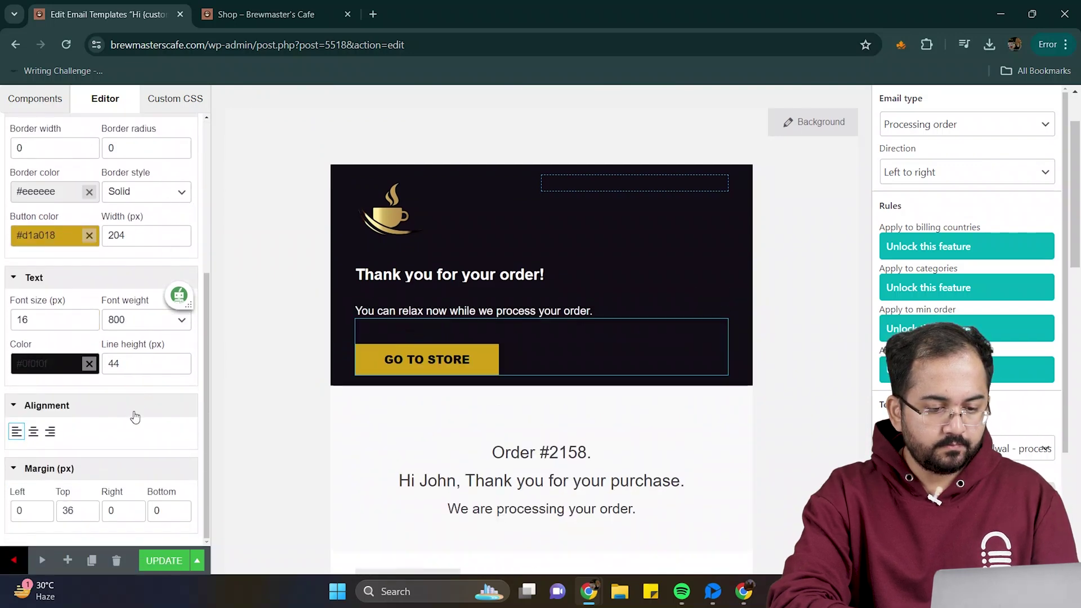
click(88, 516)
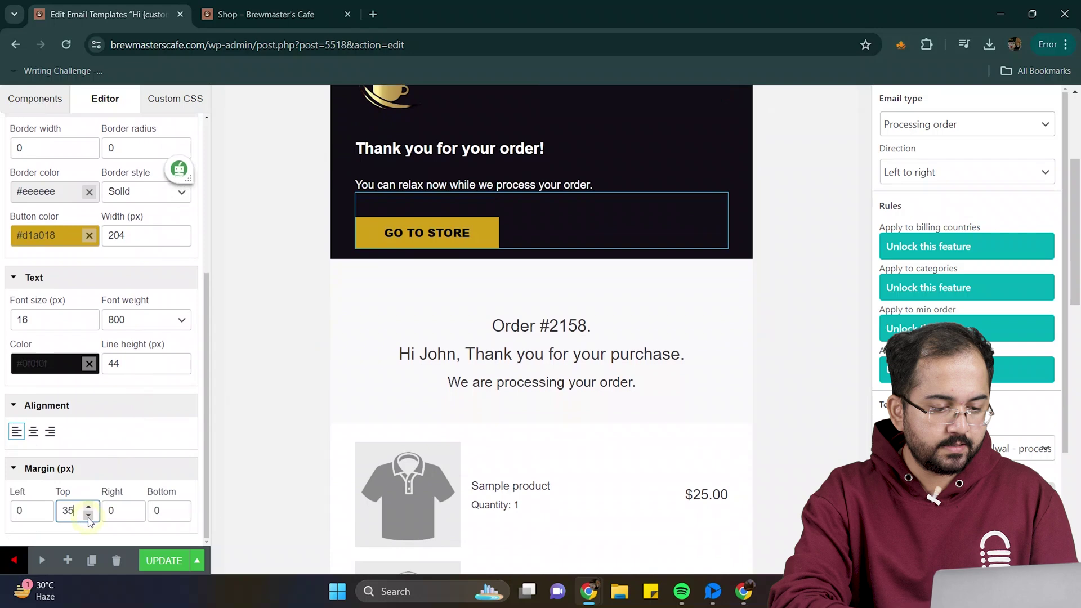
click(89, 516)
click(89, 516)
click(89, 516)
click(89, 516)
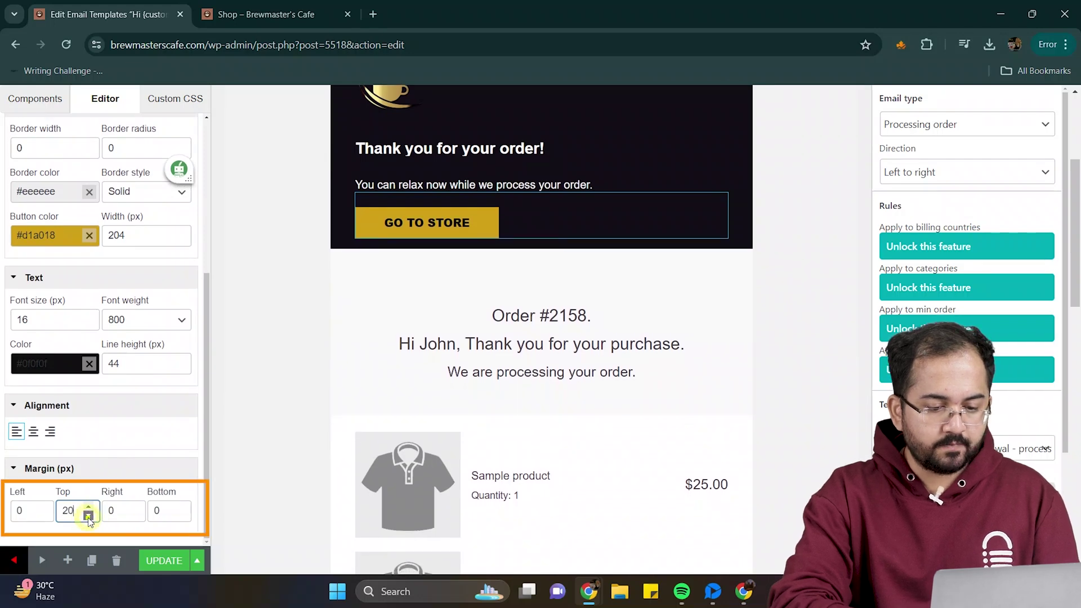
click(88, 516)
click(89, 516)
click(89, 516)
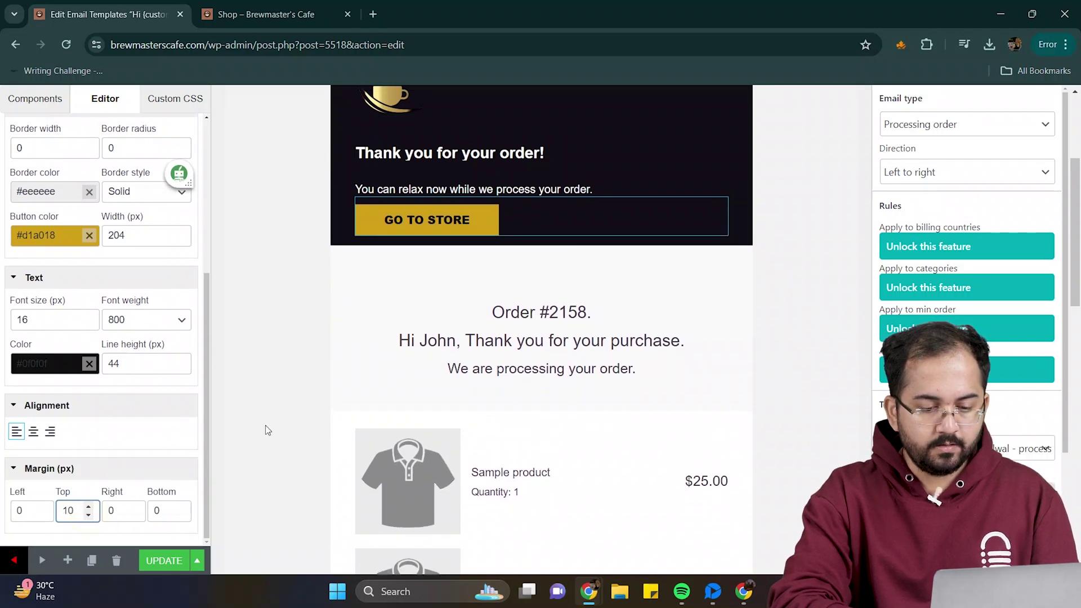
scroll(266, 425, up, 4)
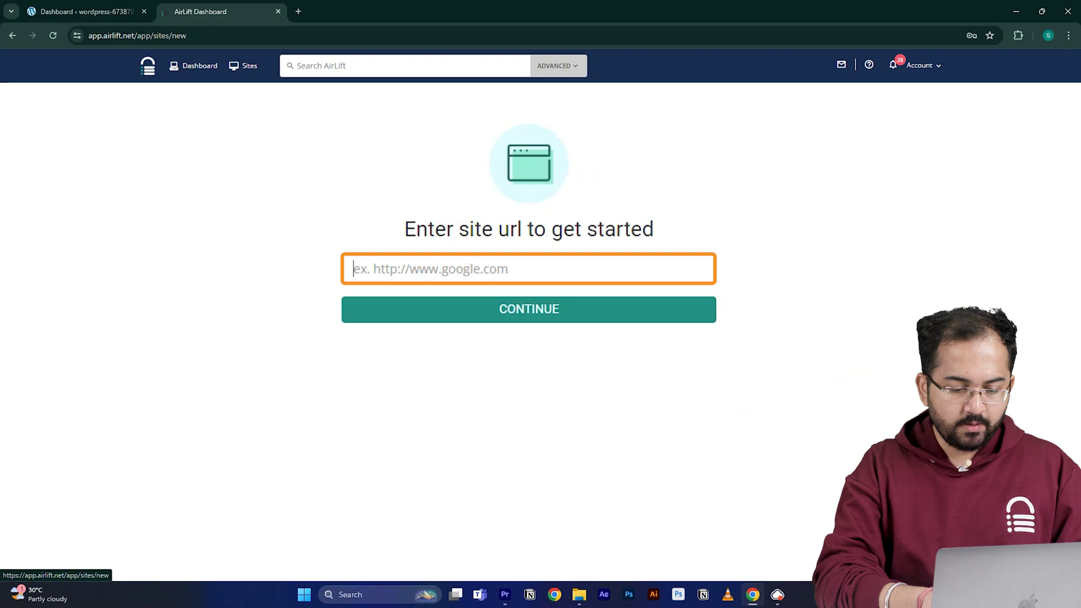
- Submit the site URL in AirLift and review the 56 vs 98 performance report
key(ctrl+v)
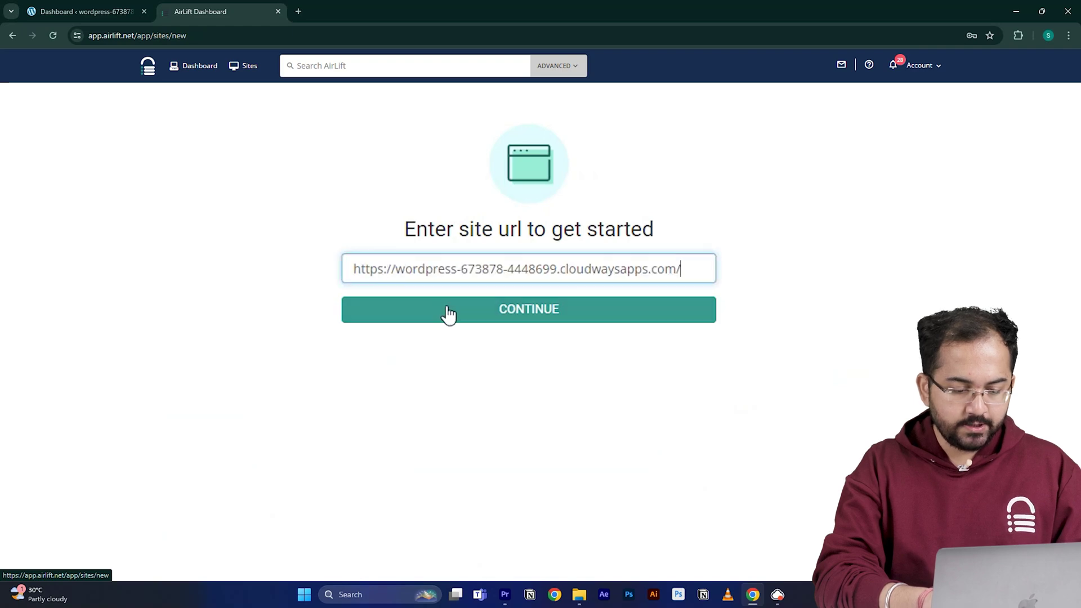
click(449, 313)
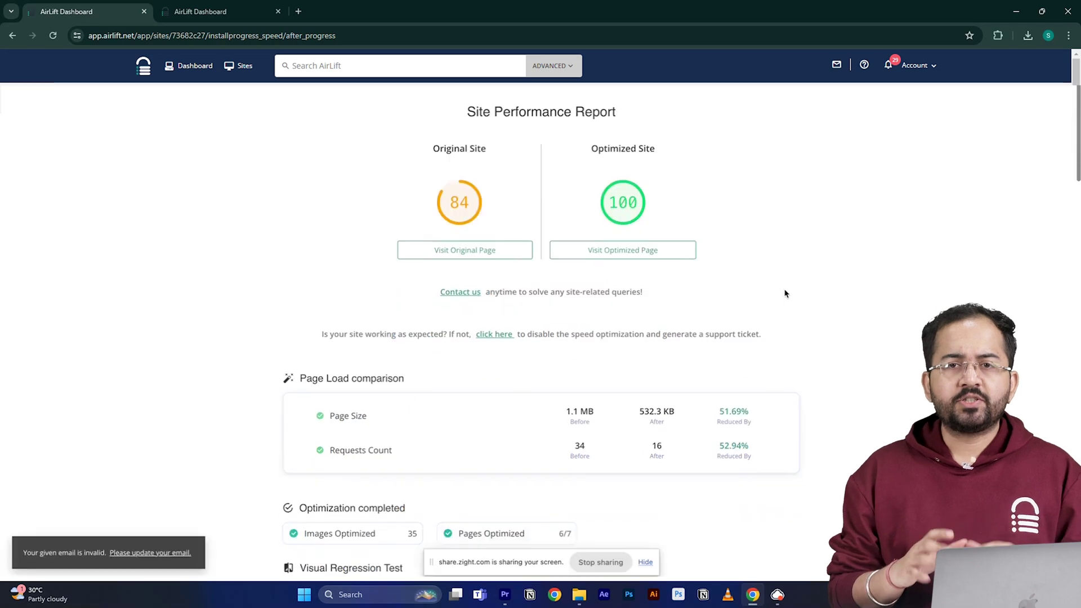
scroll(785, 290, down, 5)
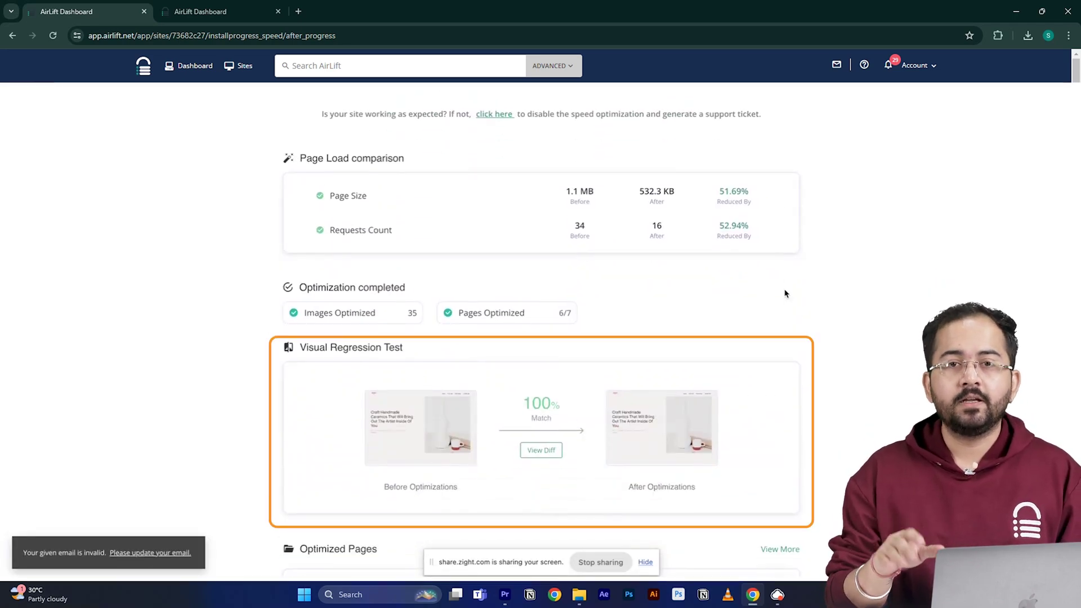
scroll(786, 294, up, 5)
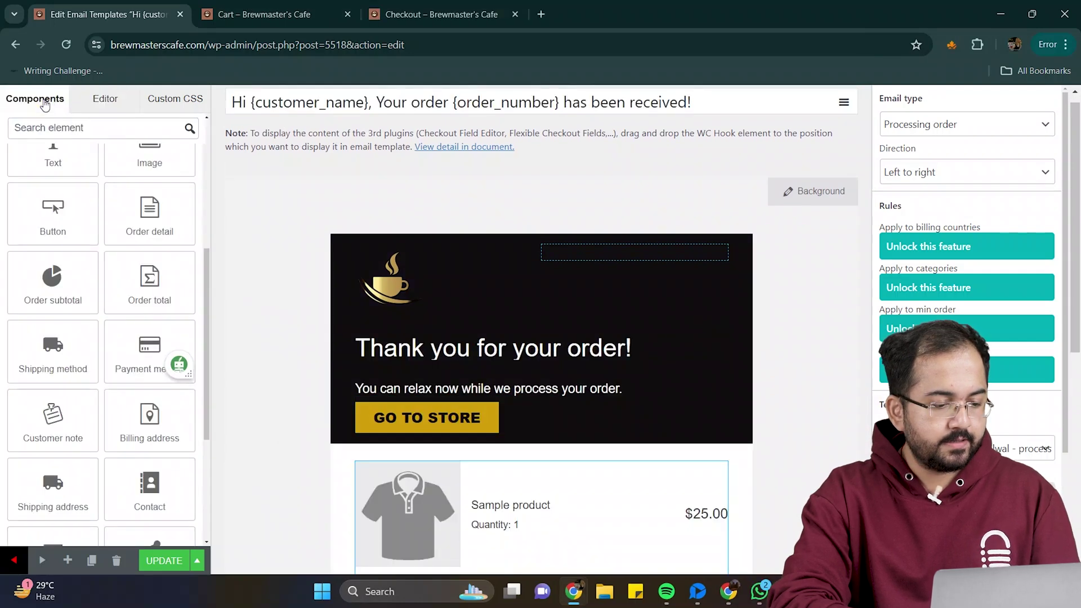
- Add a two-column row below GO TO STORE with a text block in its left column
scroll(142, 265, up, 5)
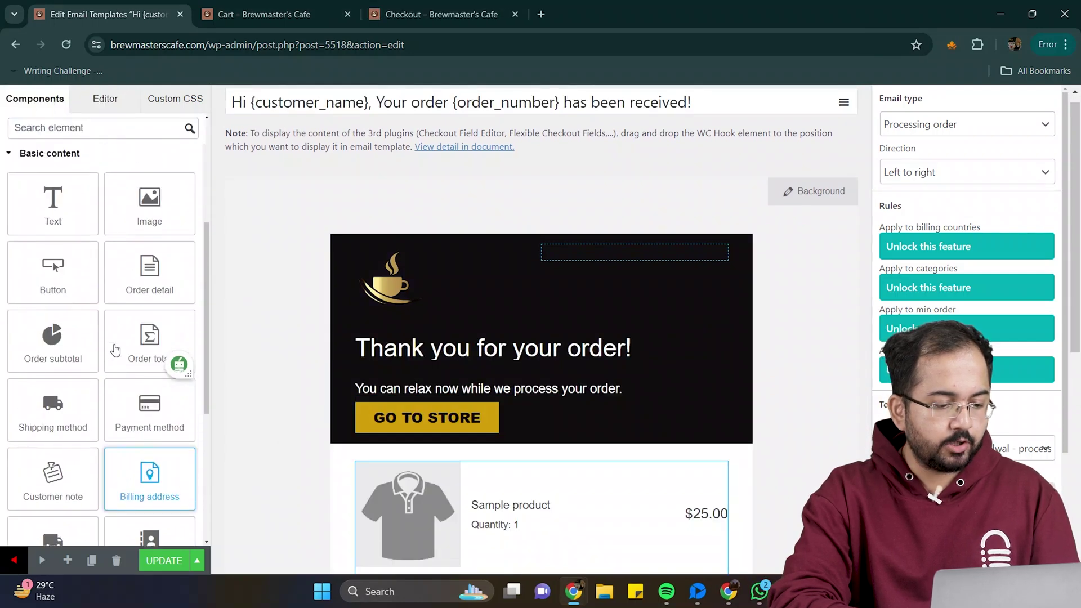
drag(142, 265, 449, 473)
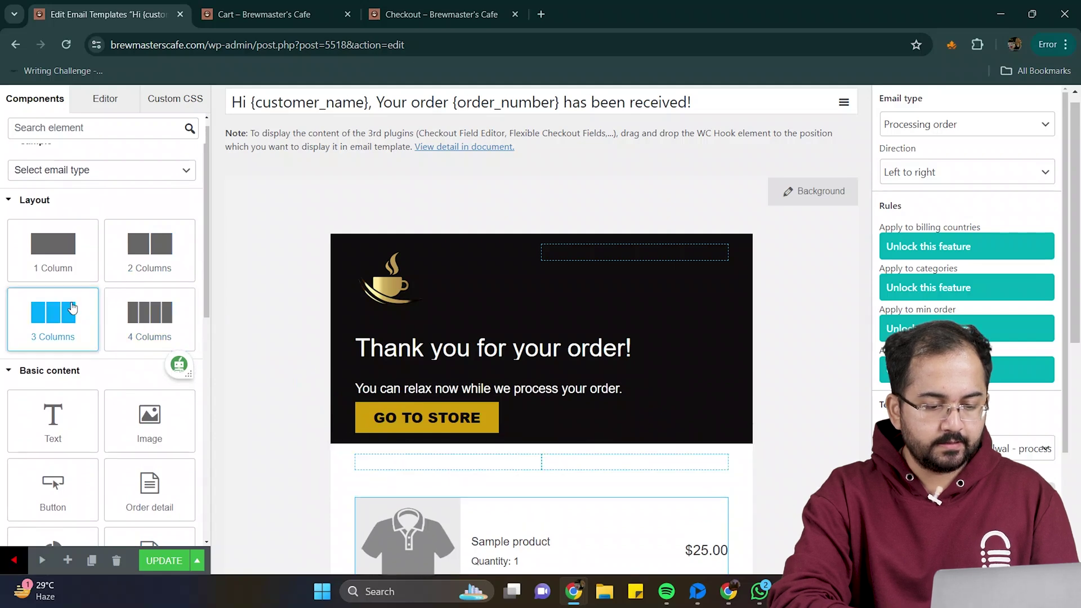
drag(53, 417, 405, 472)
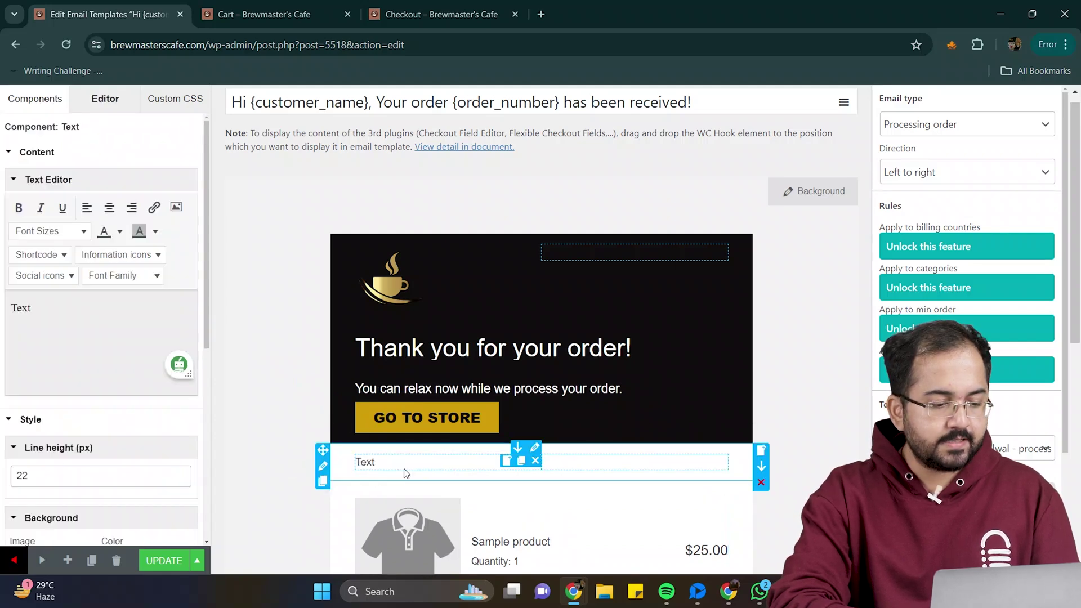
- Make the text block read 'Order Summary' at 28px
click(70, 304)
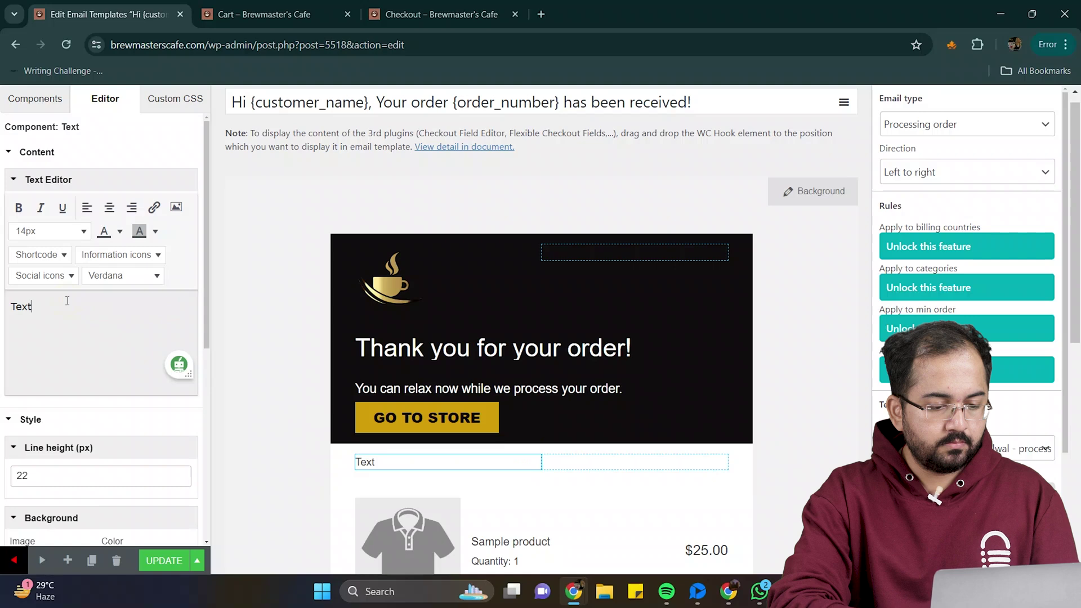
key(ctrl+a)
key(BackSpace)
text(Orde)
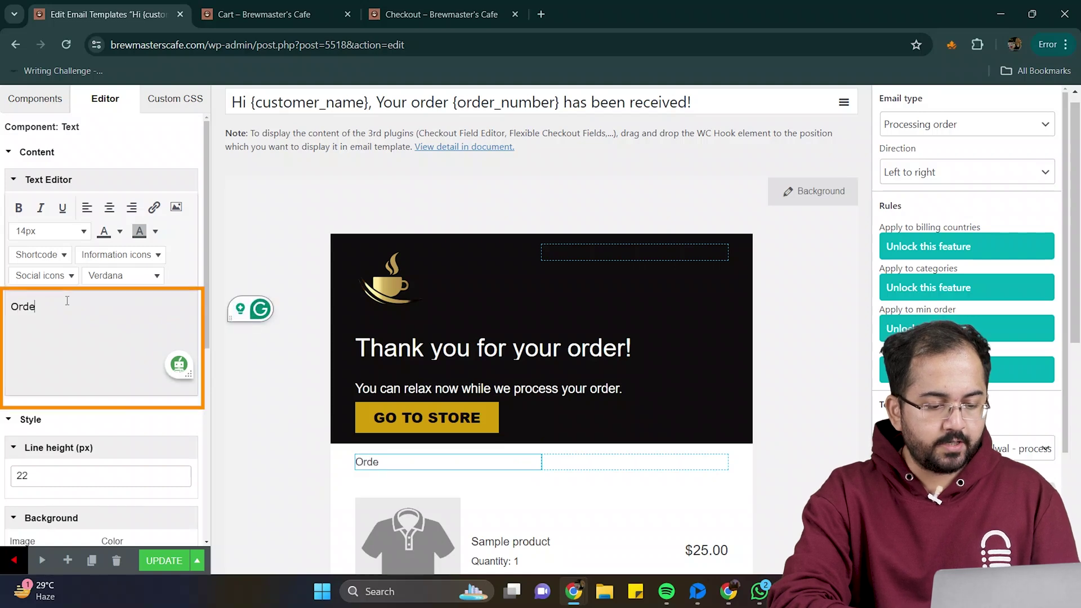
text(r Summary)
key(ctrl+a)
click(50, 231)
click(72, 520)
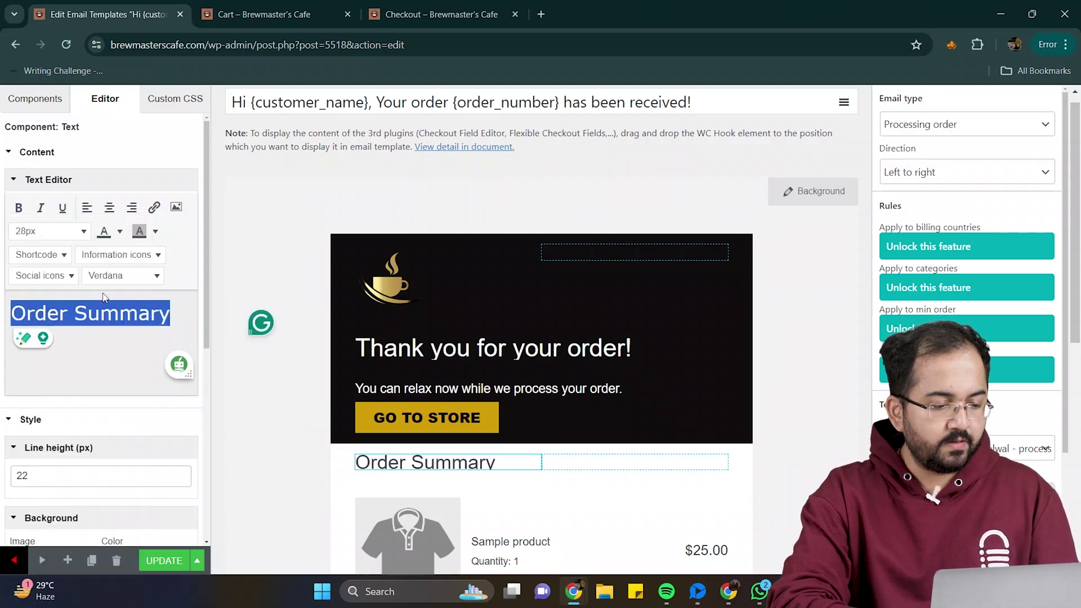
scroll(102, 282, down, 4)
- Add a text block to the row's right column reading 'Order no: {order_number}'
click(42, 93)
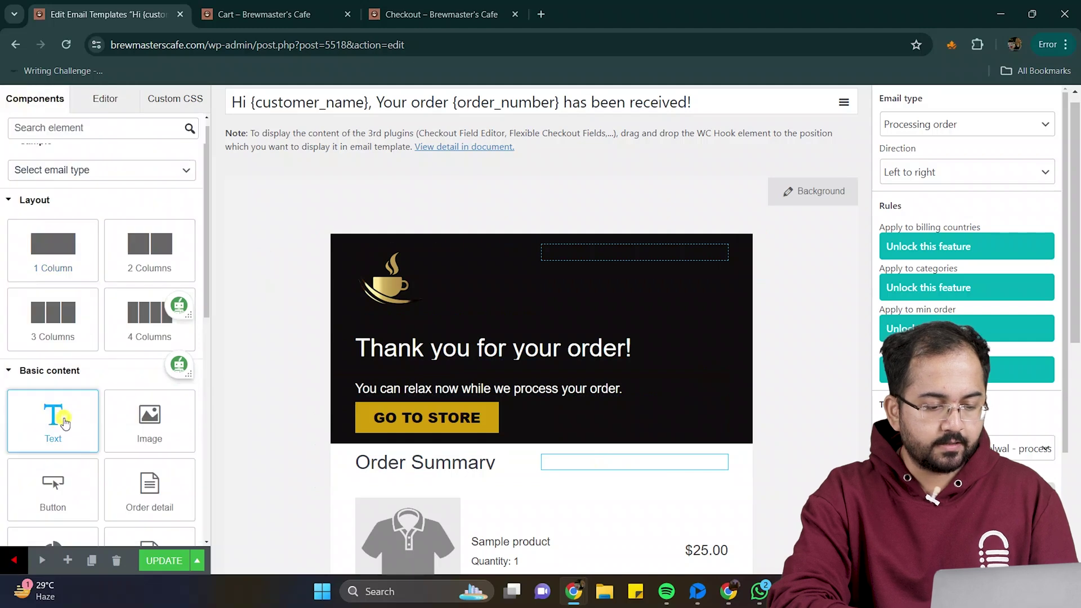
drag(68, 425, 623, 459)
click(71, 303)
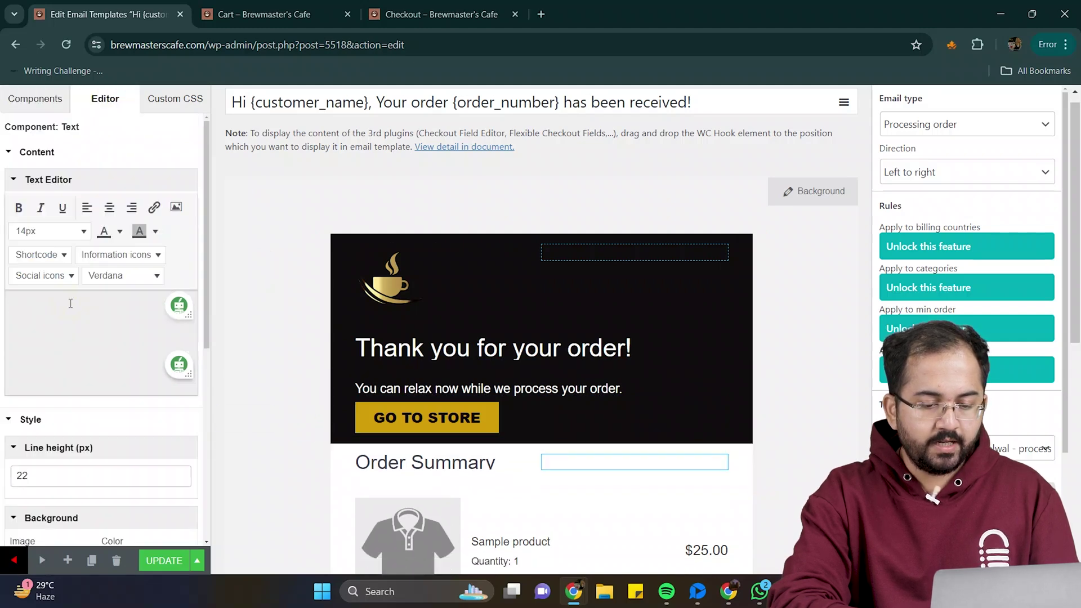
text(Order no)
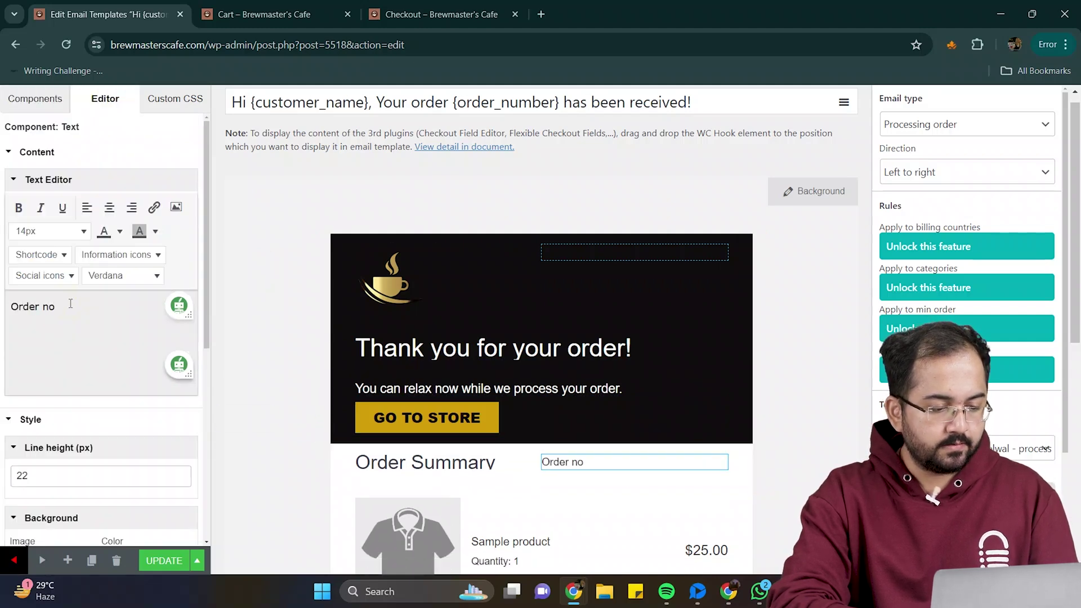
text(:)
click(39, 254)
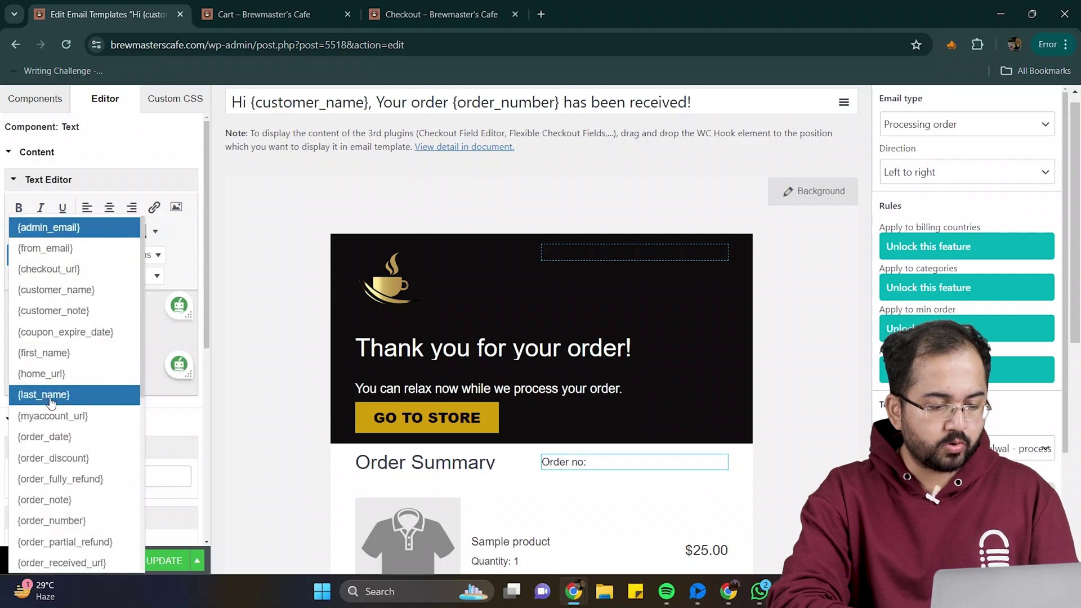
click(71, 519)
- Right-align the Order no line and set its font size to 24px
click(133, 209)
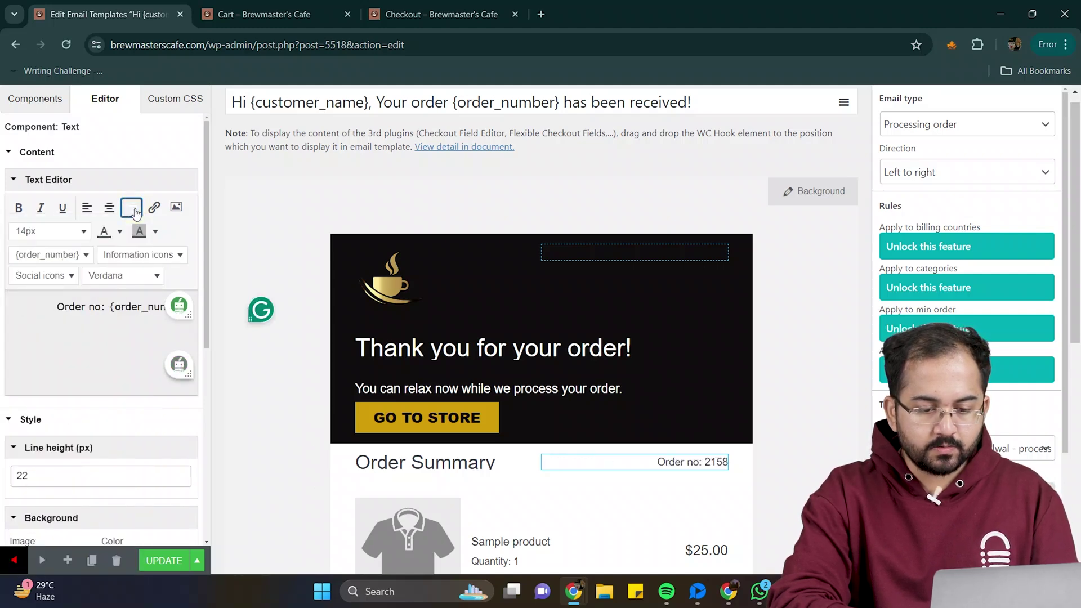
key(ctrl+a)
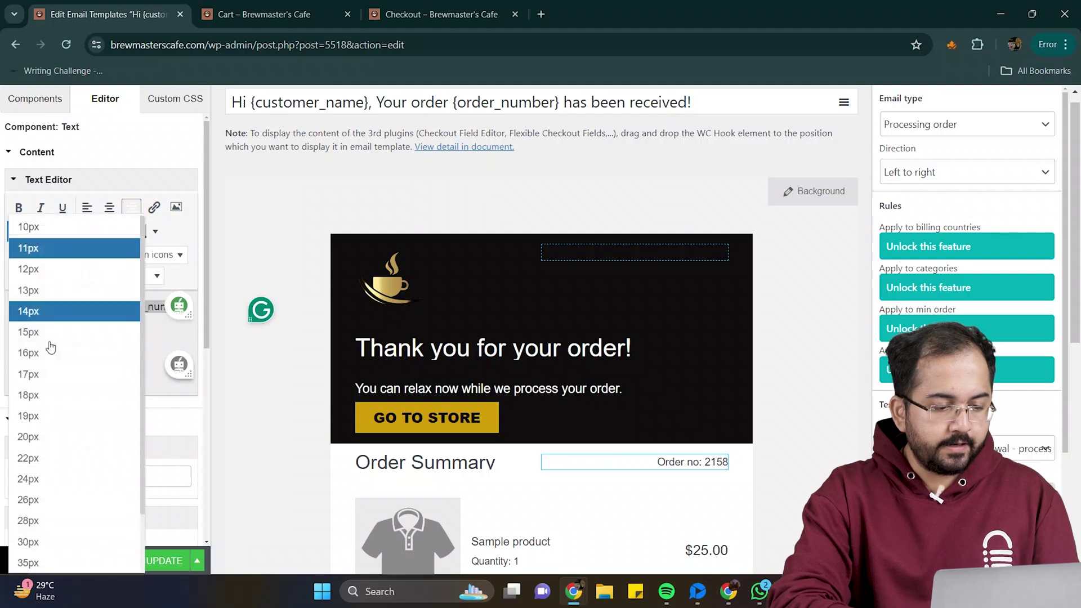
click(78, 231)
click(28, 478)
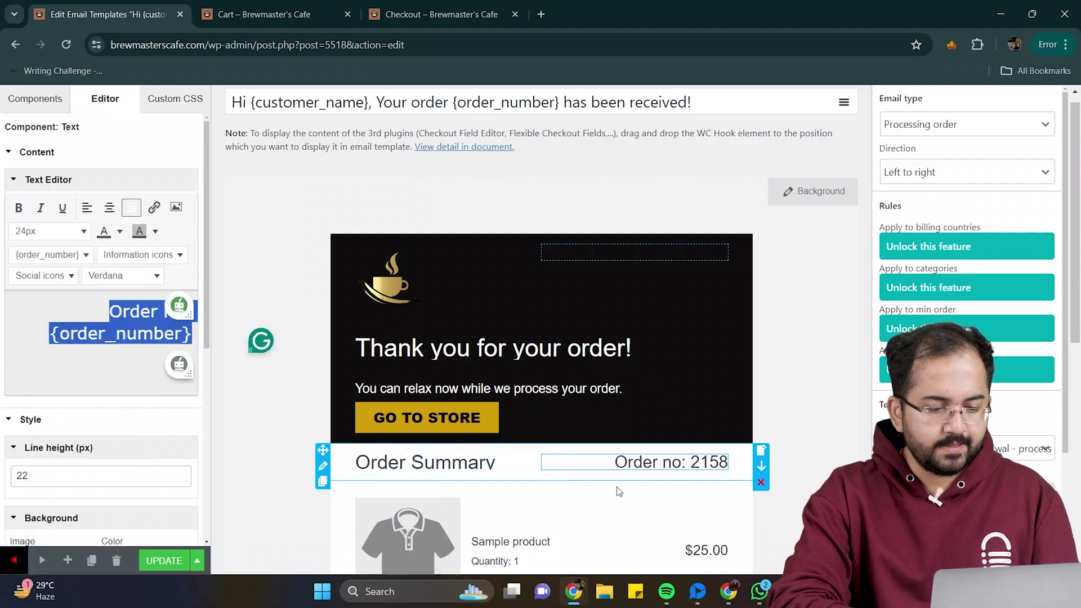
scroll(619, 493, down, 3)
- Change the order detail block's product image size from 150 to 100
click(427, 394)
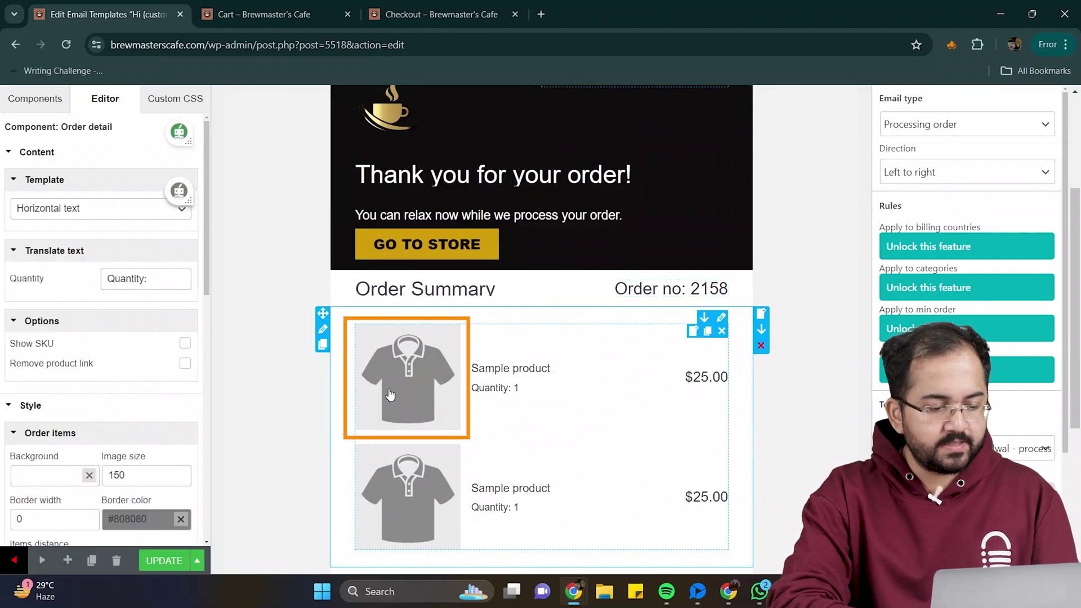
click(141, 474)
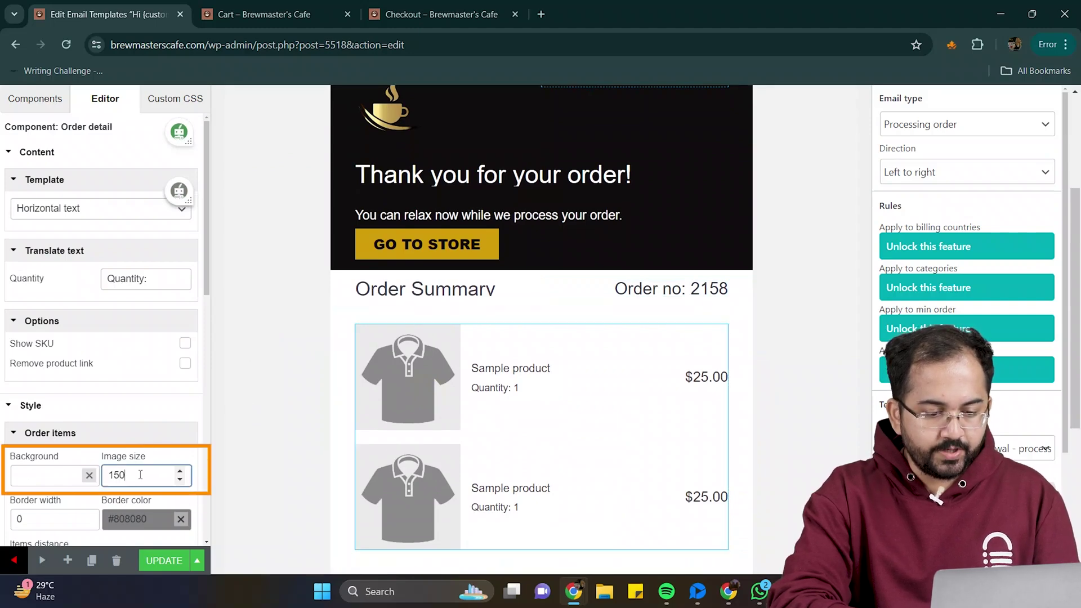
key(BackSpace)
key(BackSpace)
text(00)
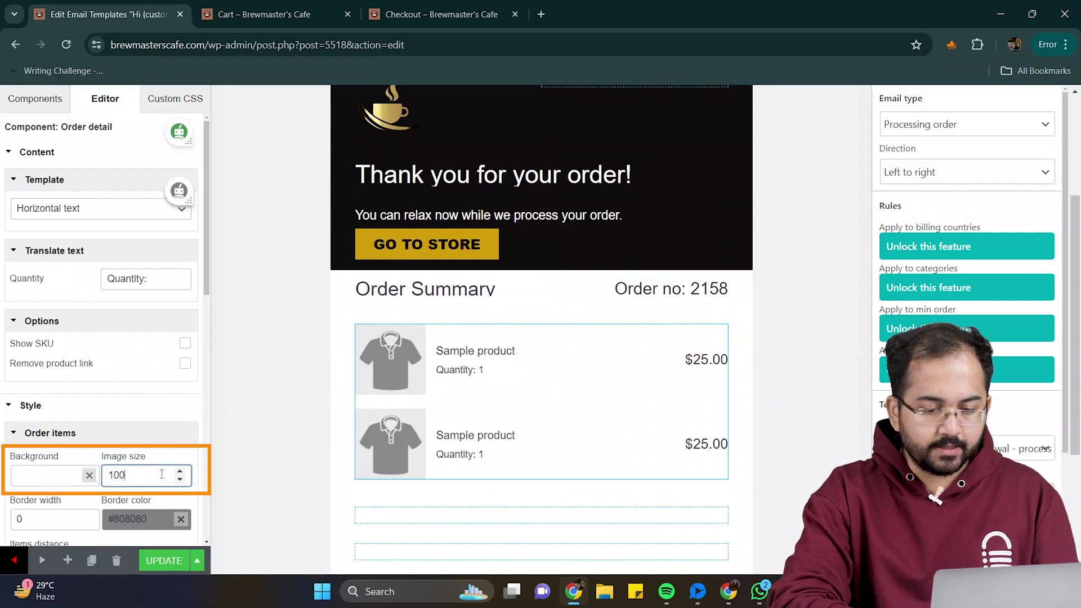
scroll(458, 473, down, 1)
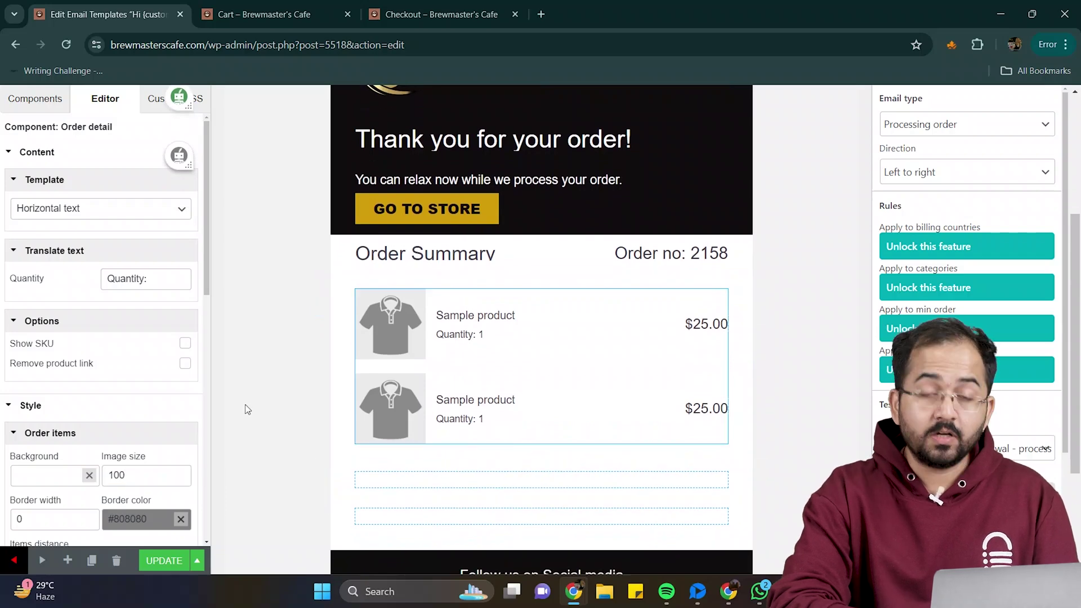
- Add the Order subtotal table below the products, with a Divider line above it
click(245, 410)
scroll(86, 224, up, 1)
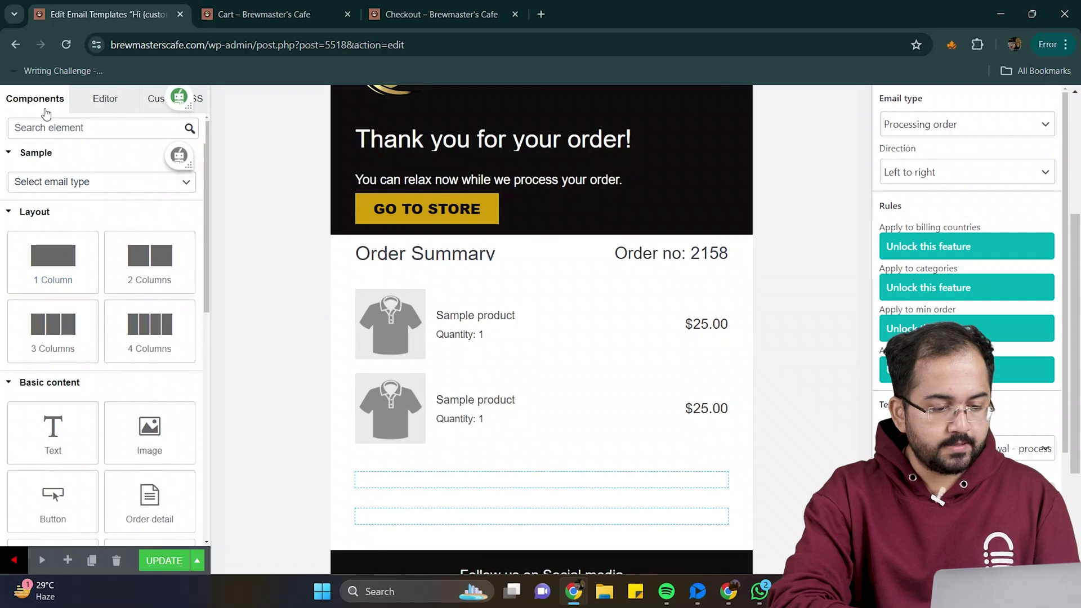
scroll(147, 338, down, 2)
scroll(153, 415, down, 1)
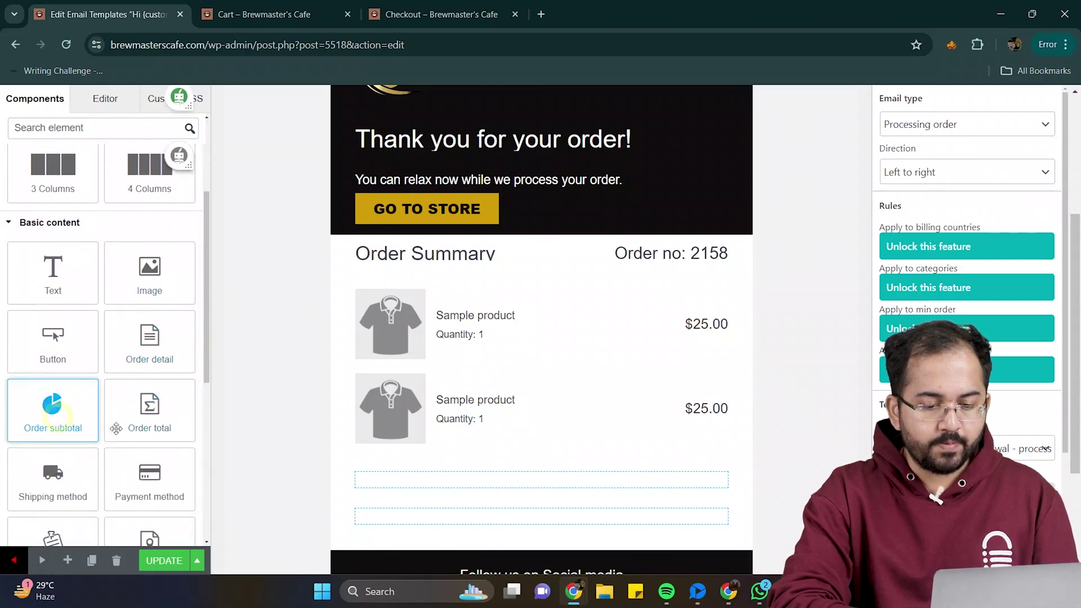
drag(57, 423, 439, 479)
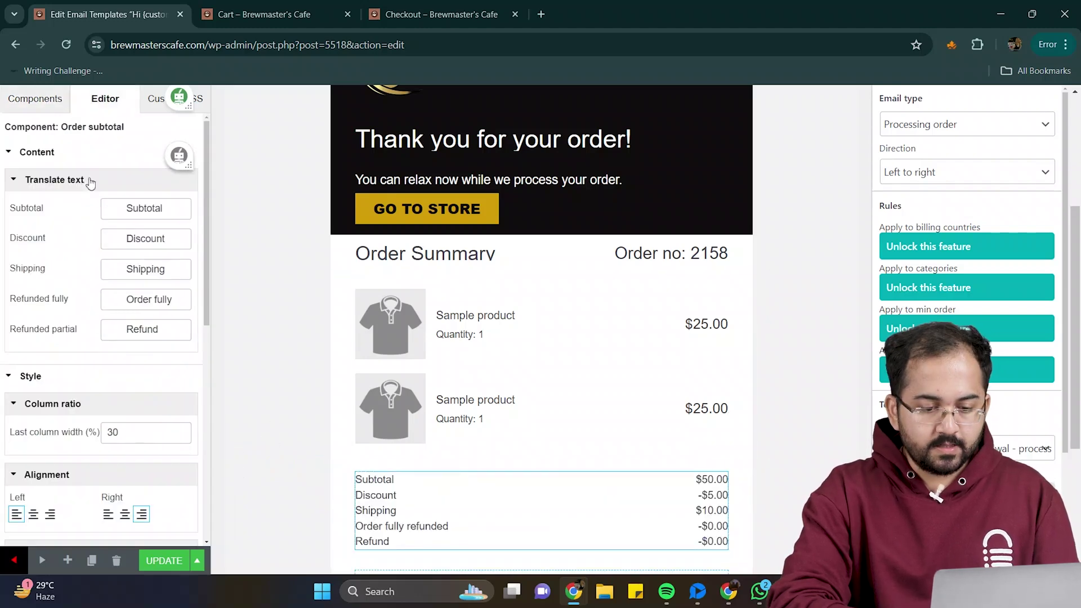
click(35, 98)
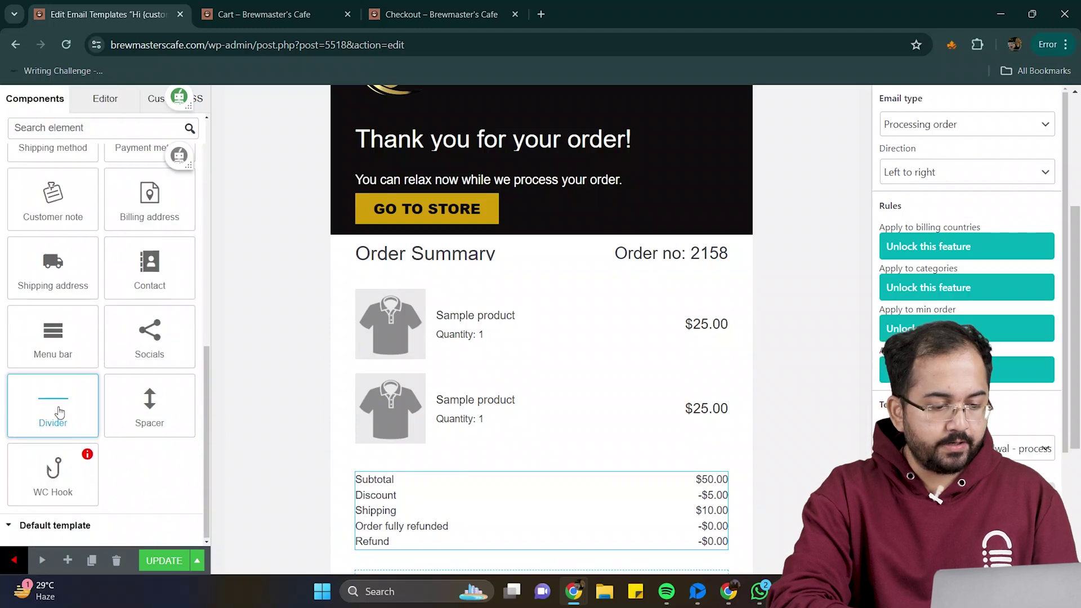
drag(59, 413, 422, 476)
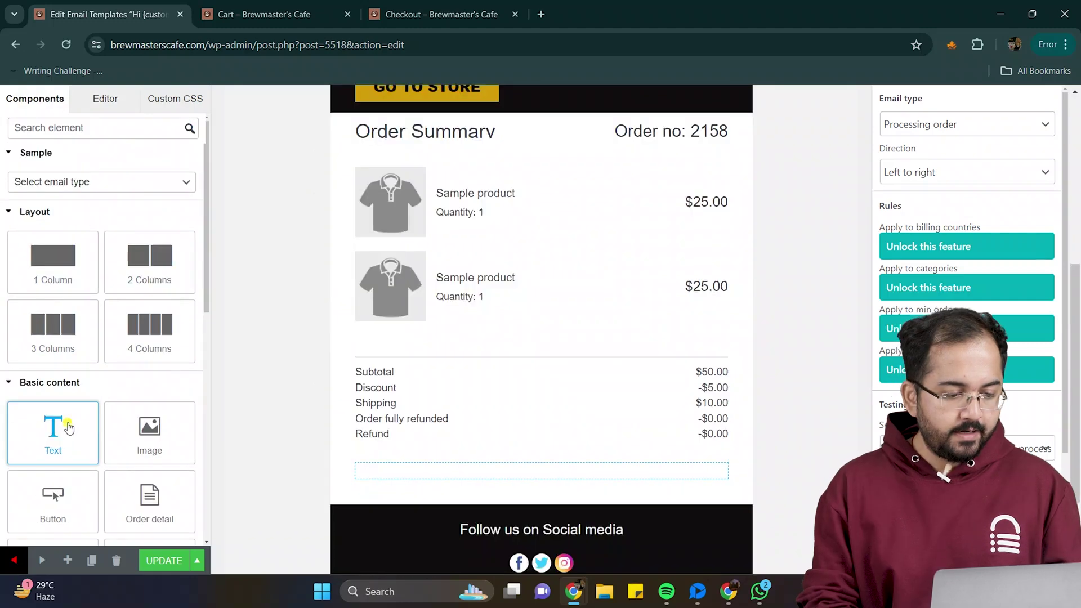
- Add a text block below the totals reading 'Recommended Products'
drag(67, 425, 502, 473)
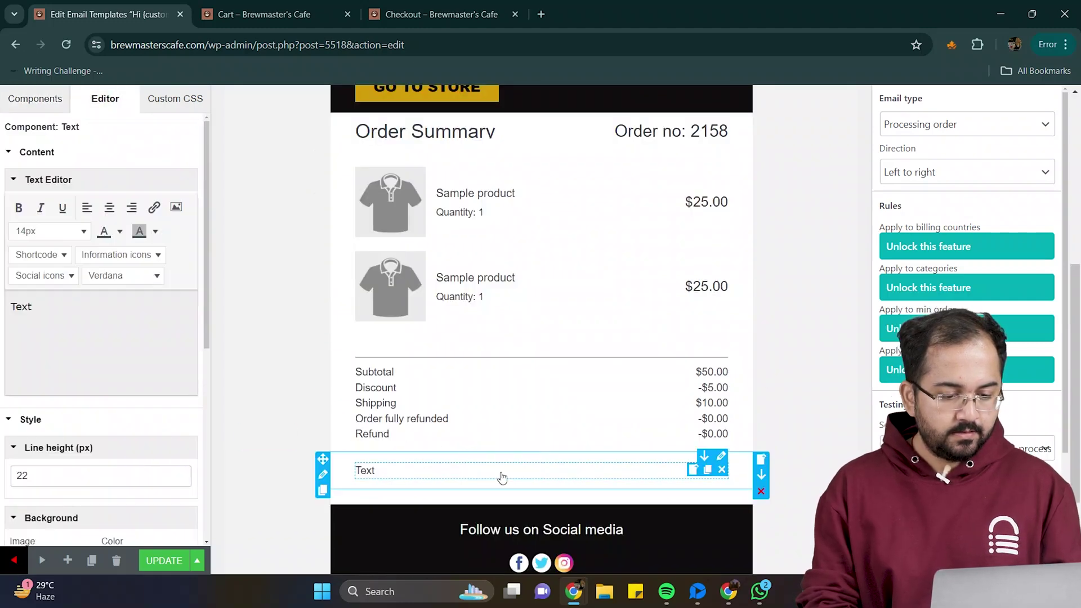
click(70, 310)
text(Recommended Products)
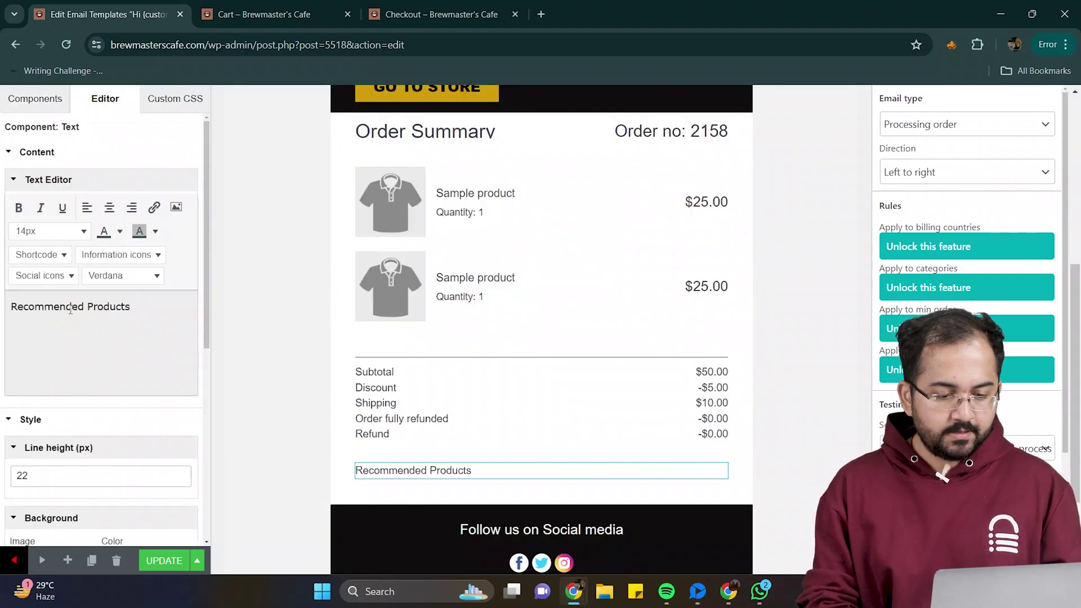
- Make the Recommended Products text 22px, bold and centred
key(ctrl+a)
click(82, 232)
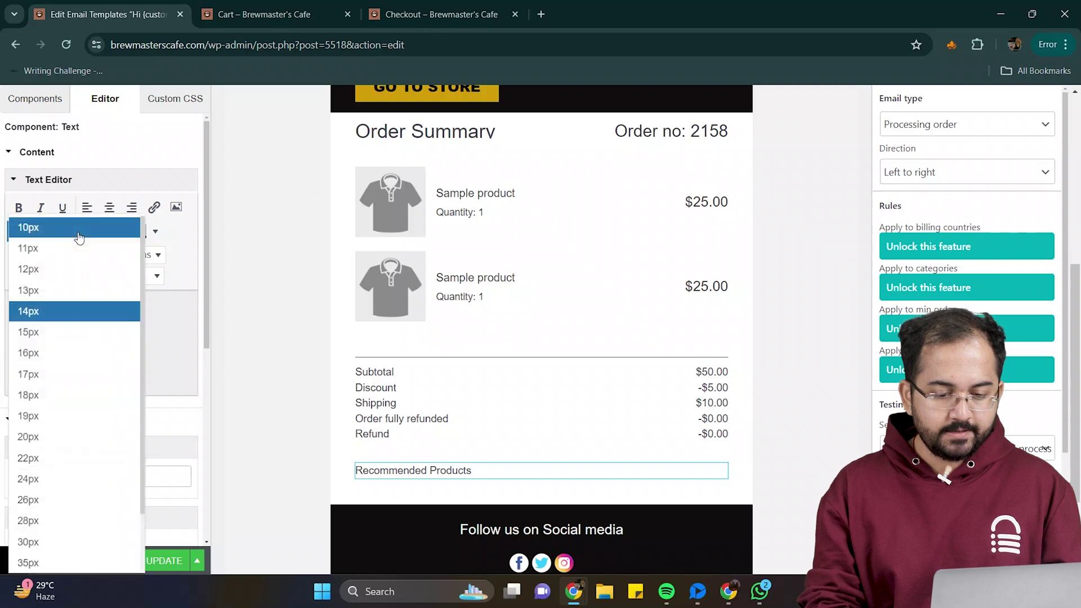
click(70, 457)
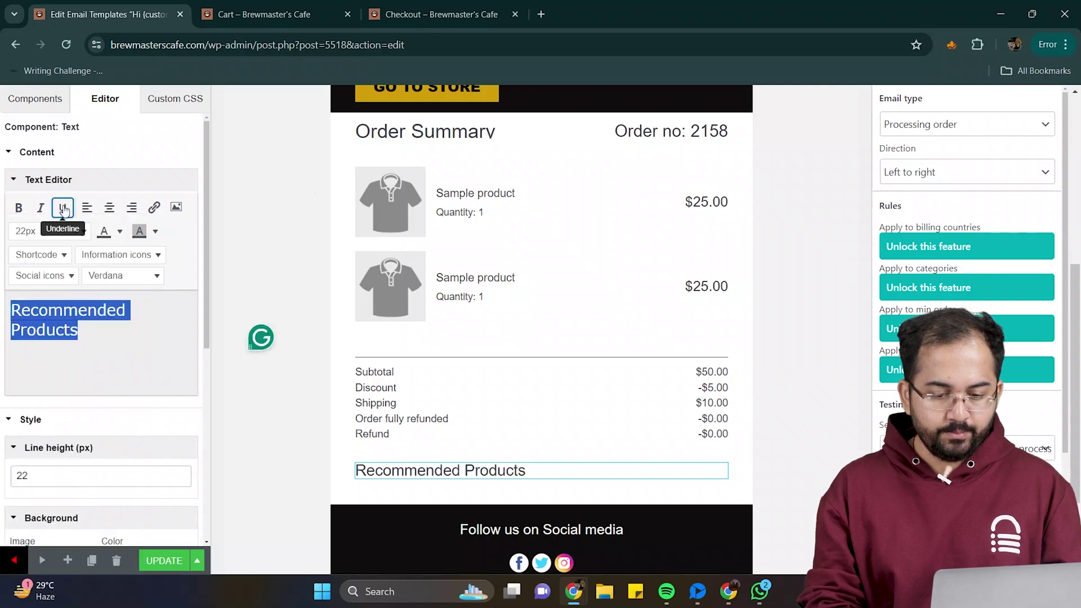
click(19, 207)
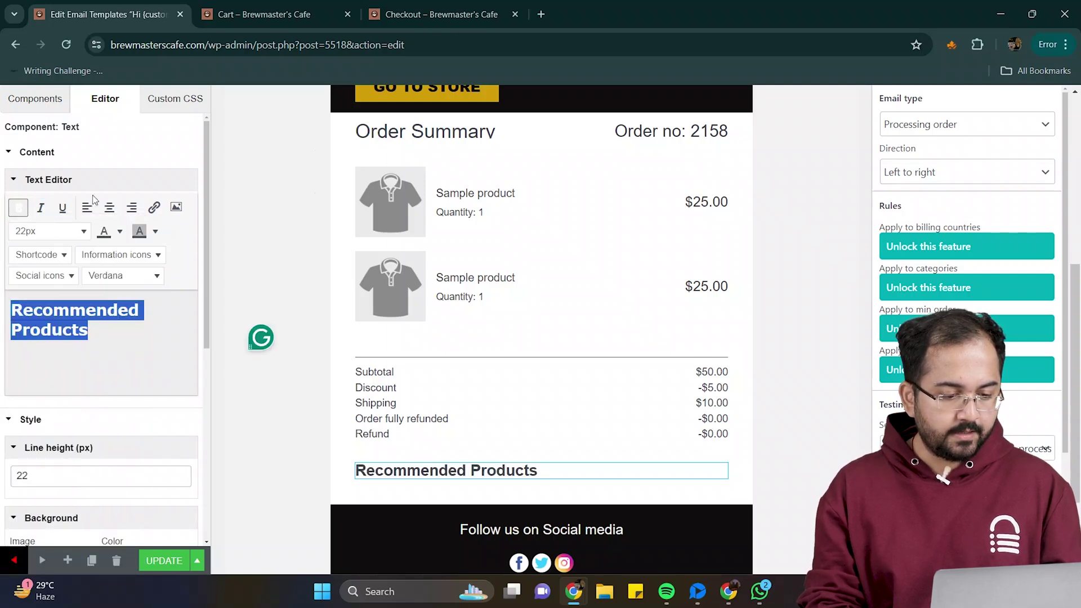
click(110, 207)
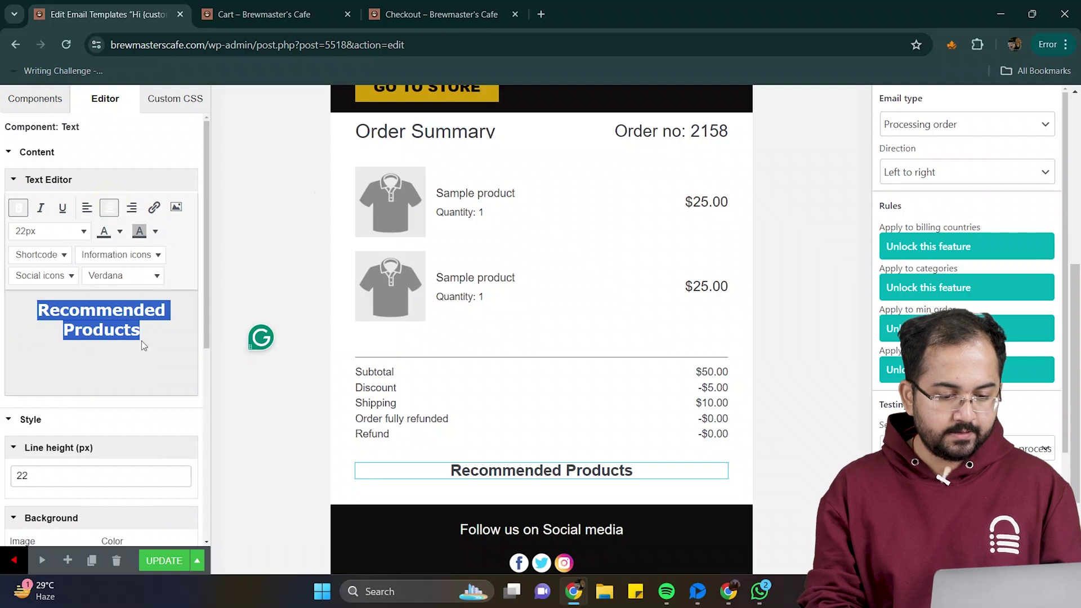
click(151, 359)
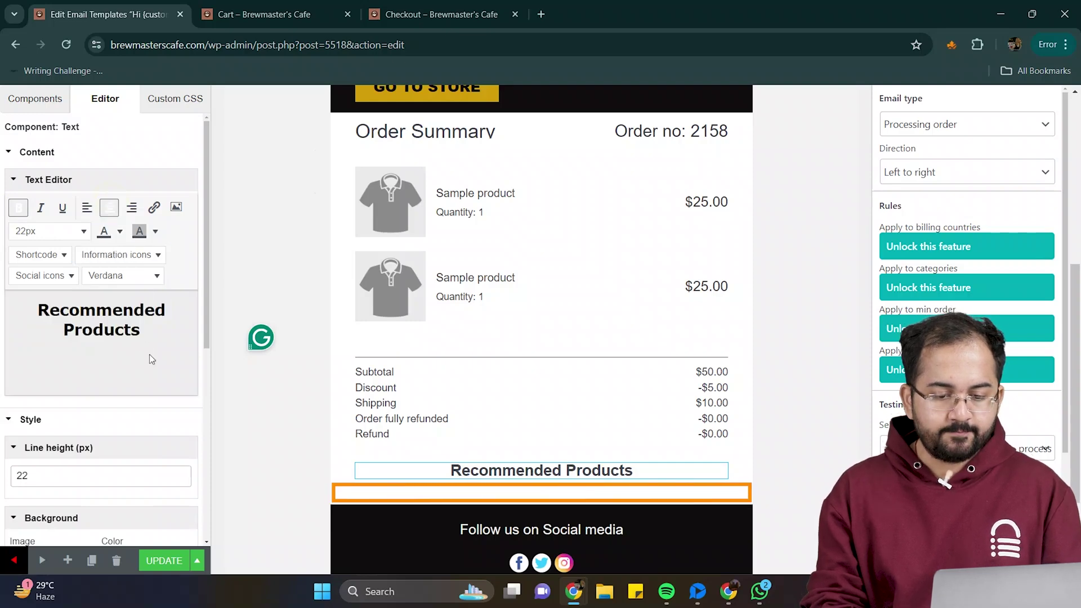
- Insert a 3 Columns row below the heading and place an Image in its left column
click(35, 107)
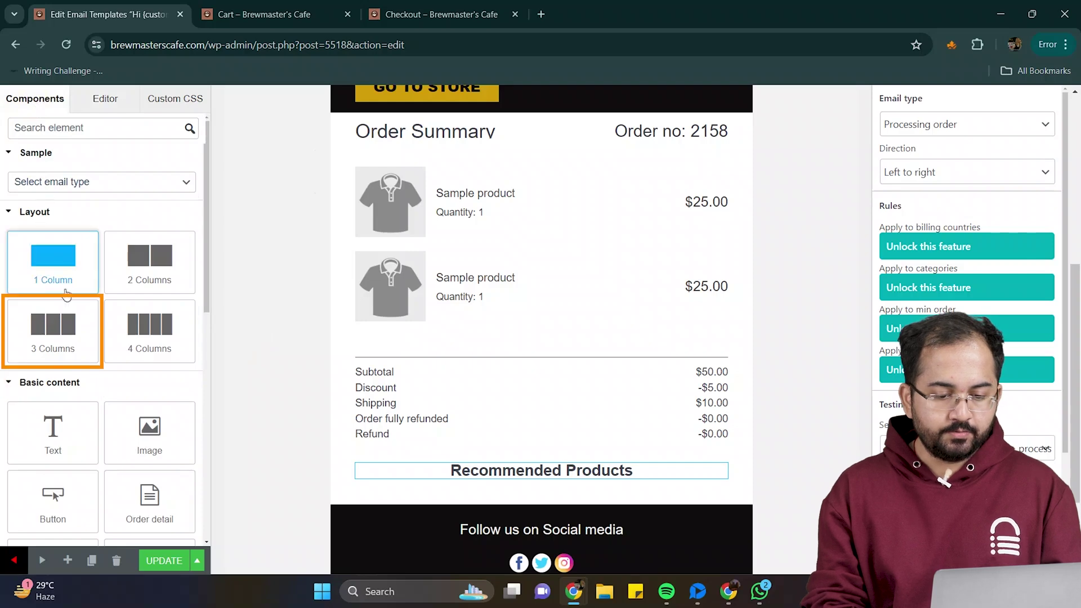
drag(55, 329, 546, 503)
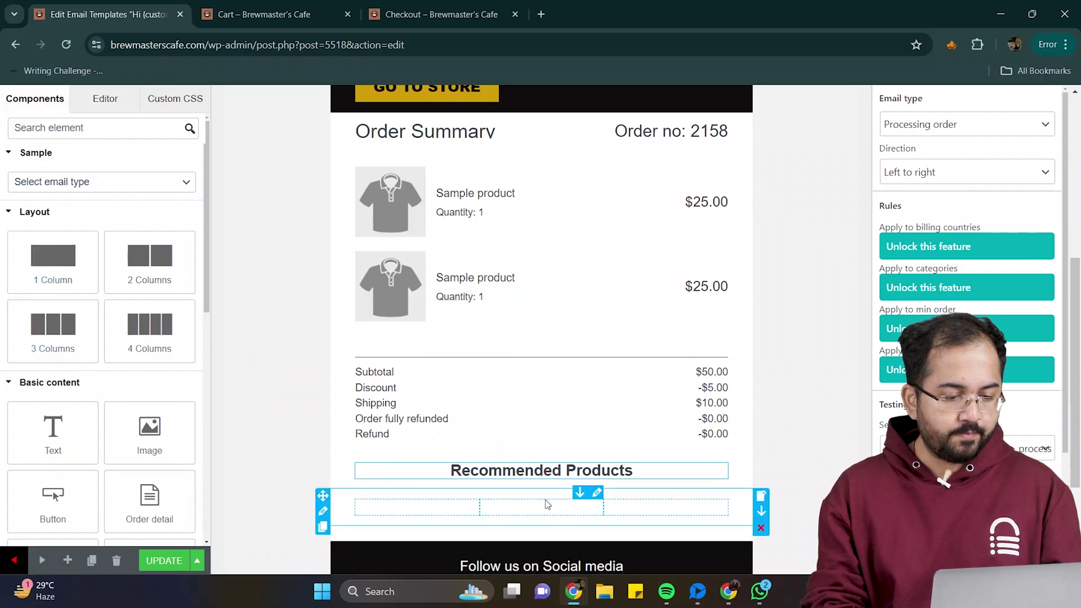
click(419, 511)
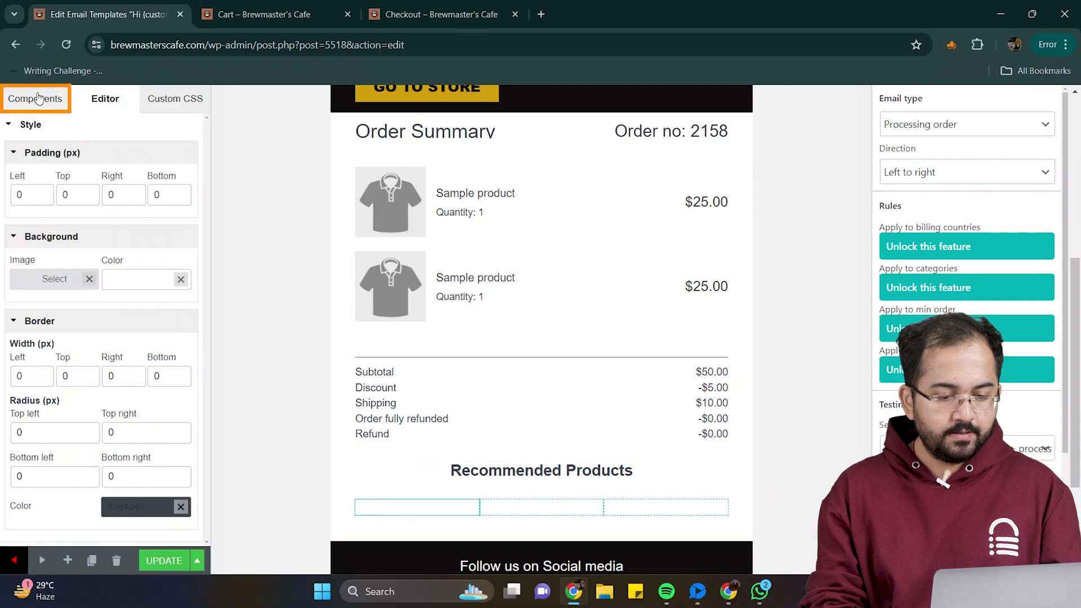
click(37, 98)
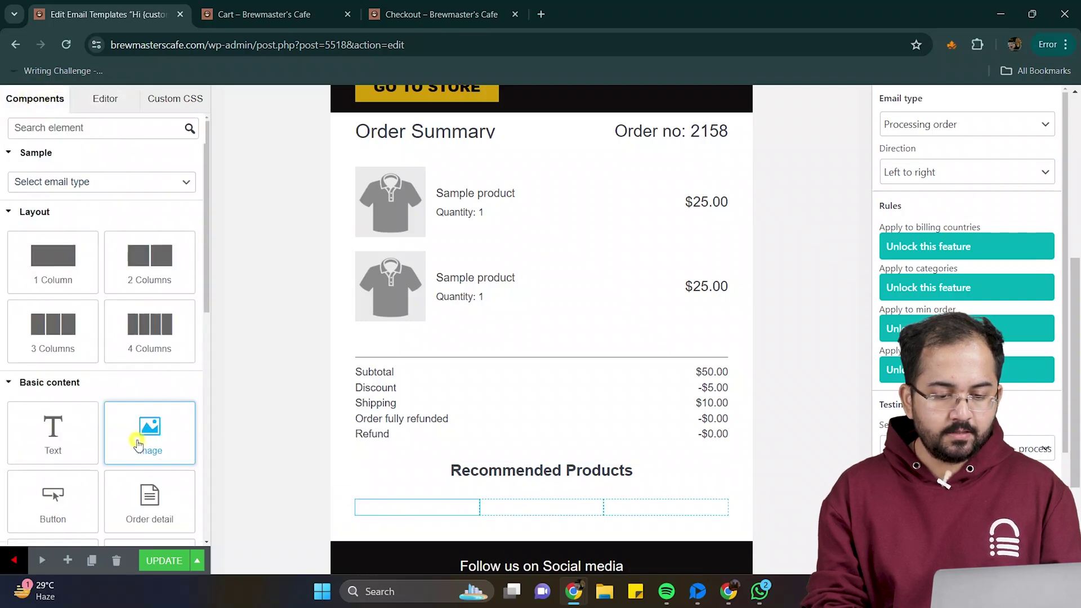
drag(141, 440, 413, 510)
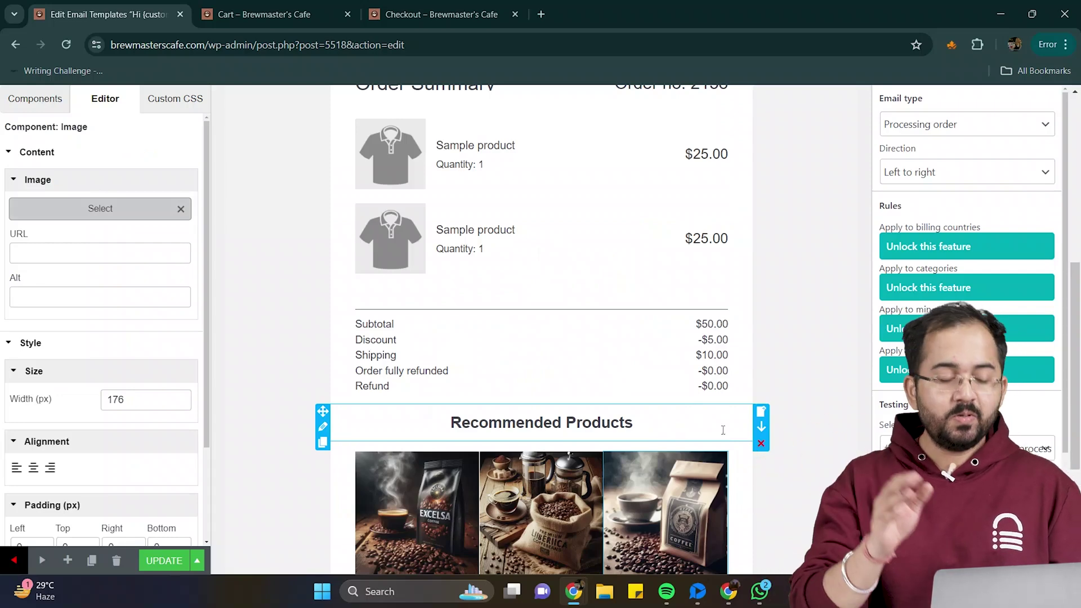
- Paste the 100% Arabica Blend product page URL into the image's link URL field
click(675, 495)
click(393, 44)
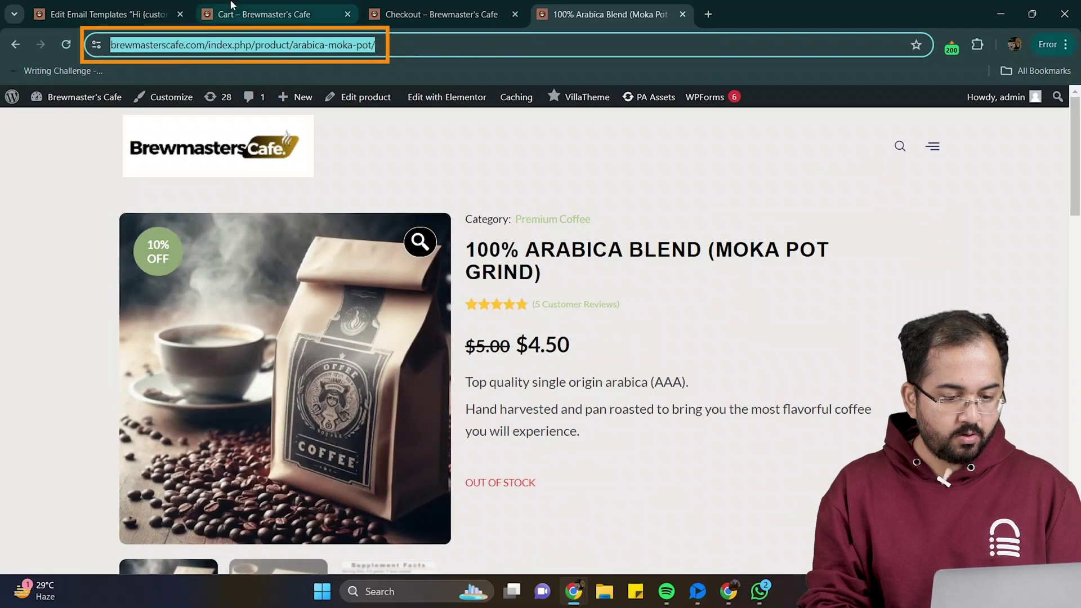
click(115, 7)
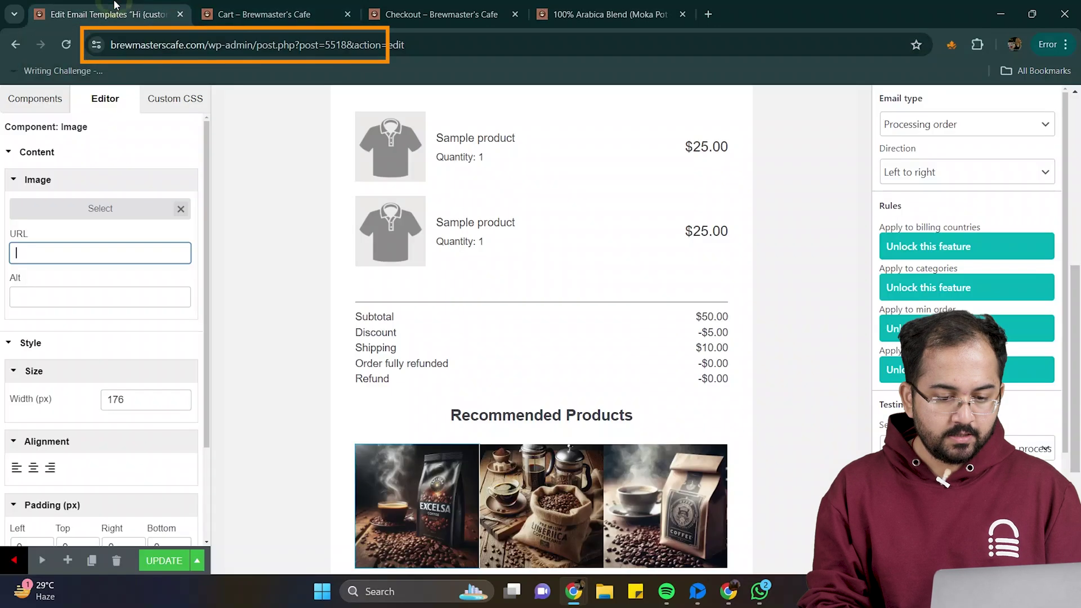
click(101, 253)
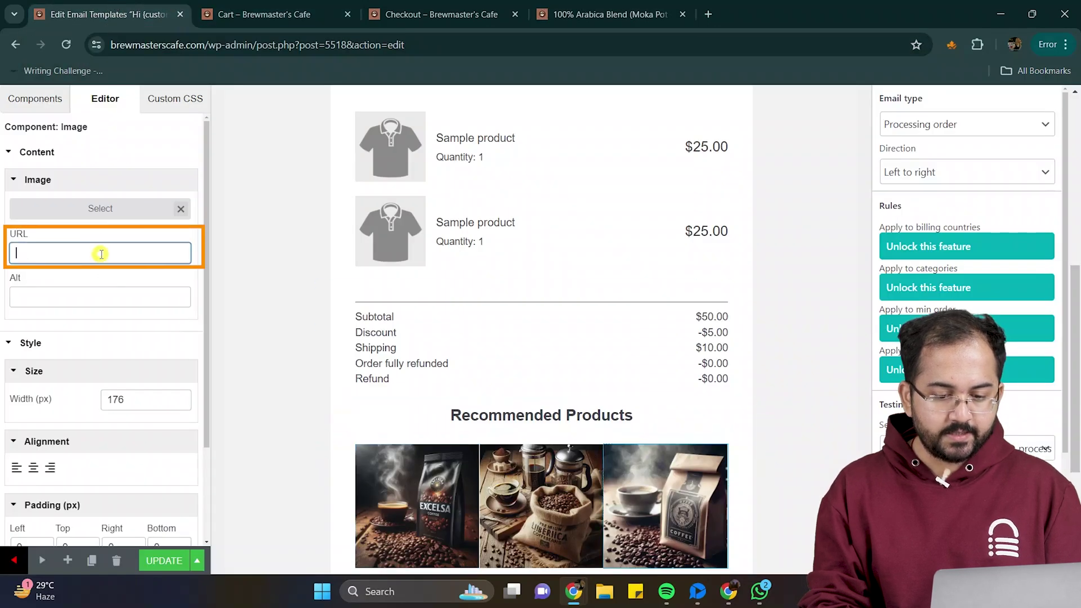
key(ctrl+v)
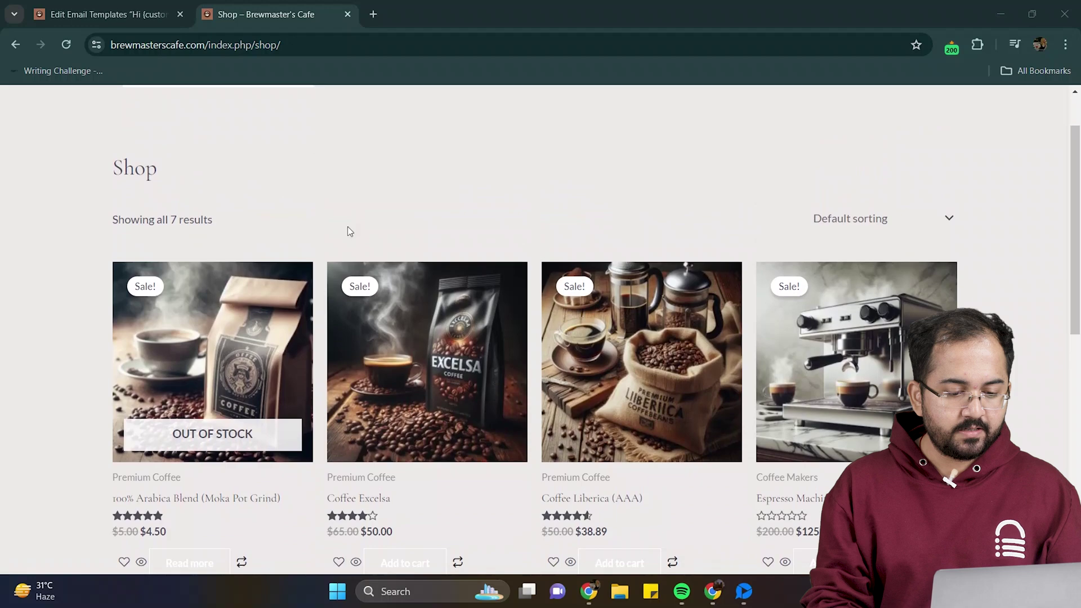
- Add one Espresso Machine to the cart and place the order at checkout
scroll(347, 227, down, 3)
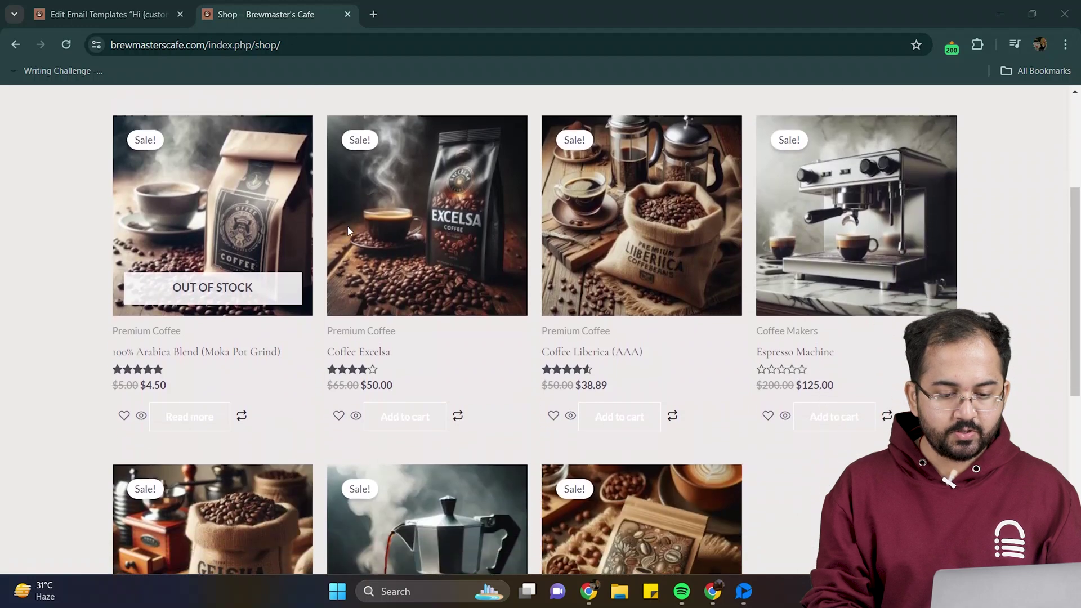
click(865, 195)
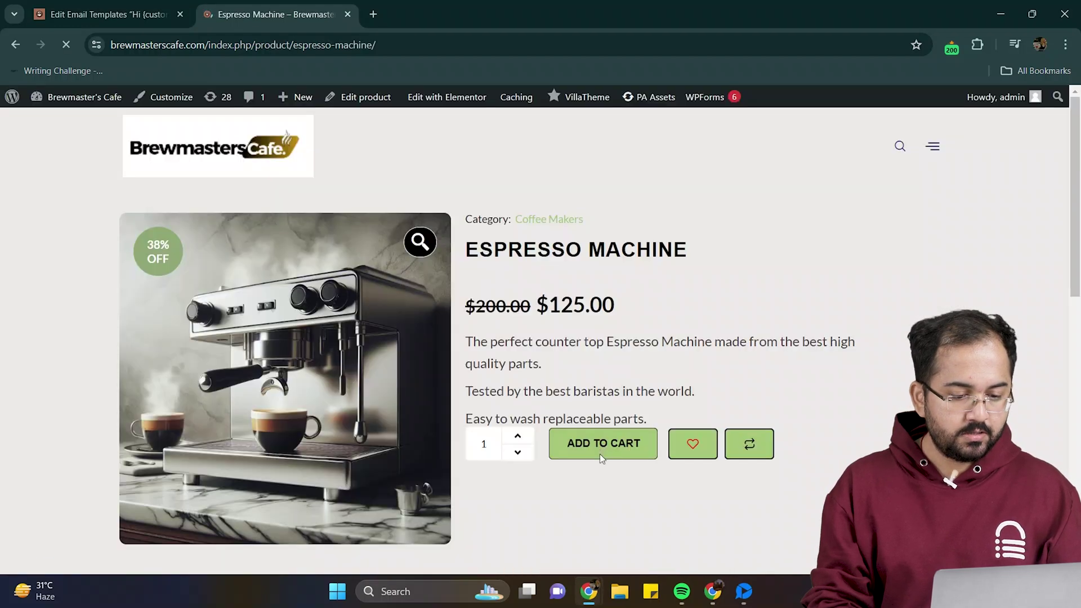
click(603, 451)
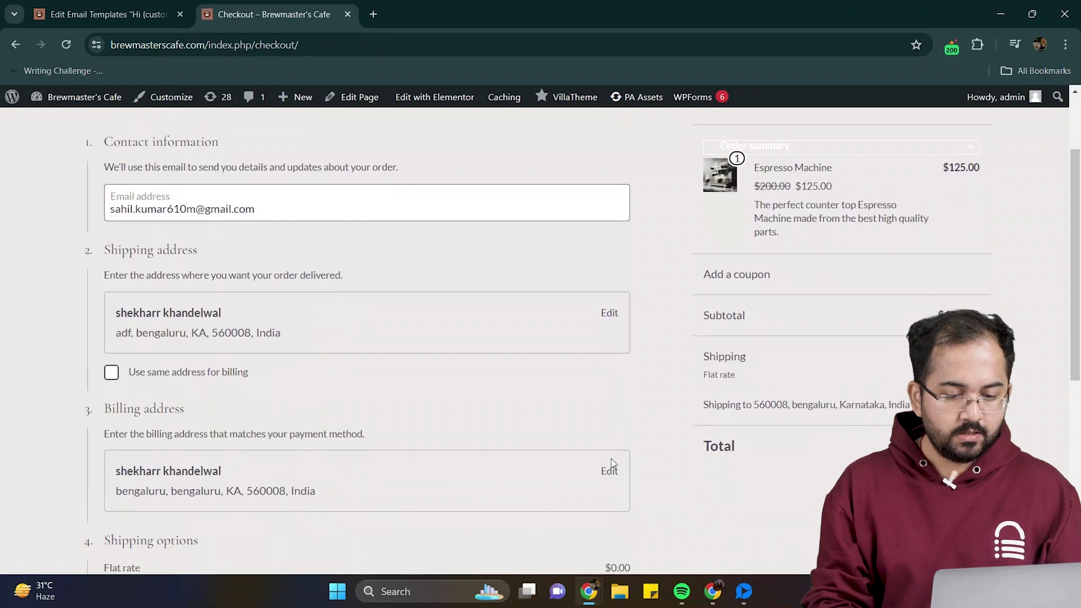
scroll(611, 459, down, 10)
click(596, 450)
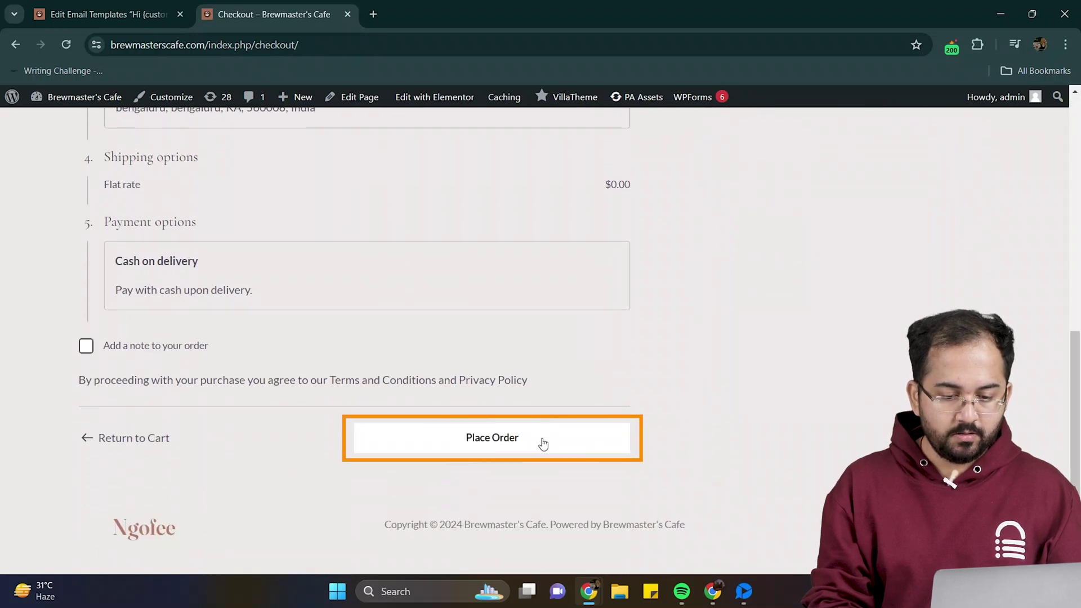
click(491, 442)
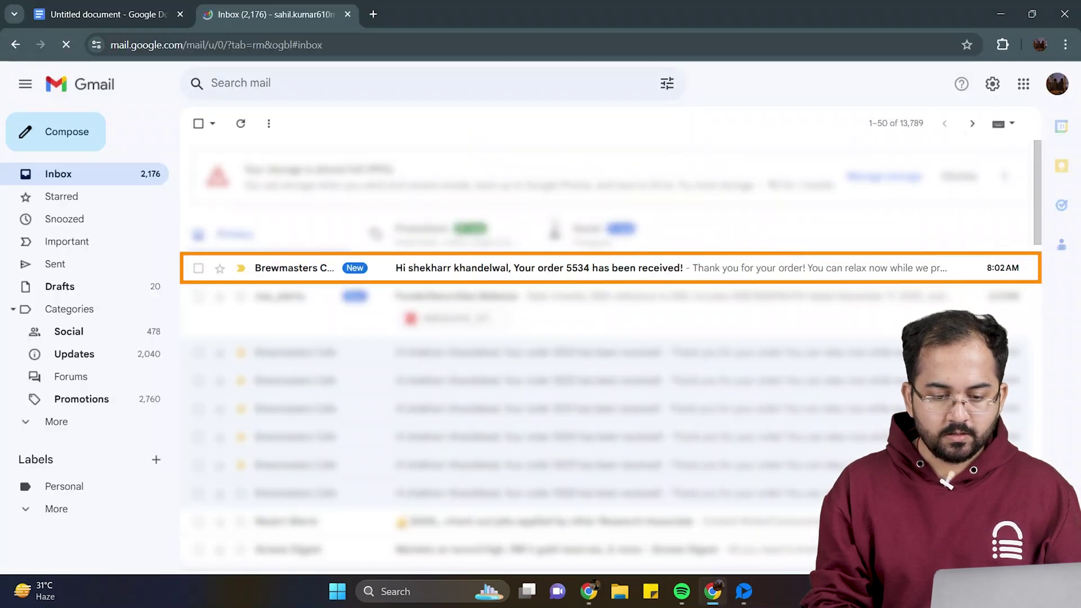
- Open the Brewmasters Cafe order email and scroll through the custom template's content
click(498, 268)
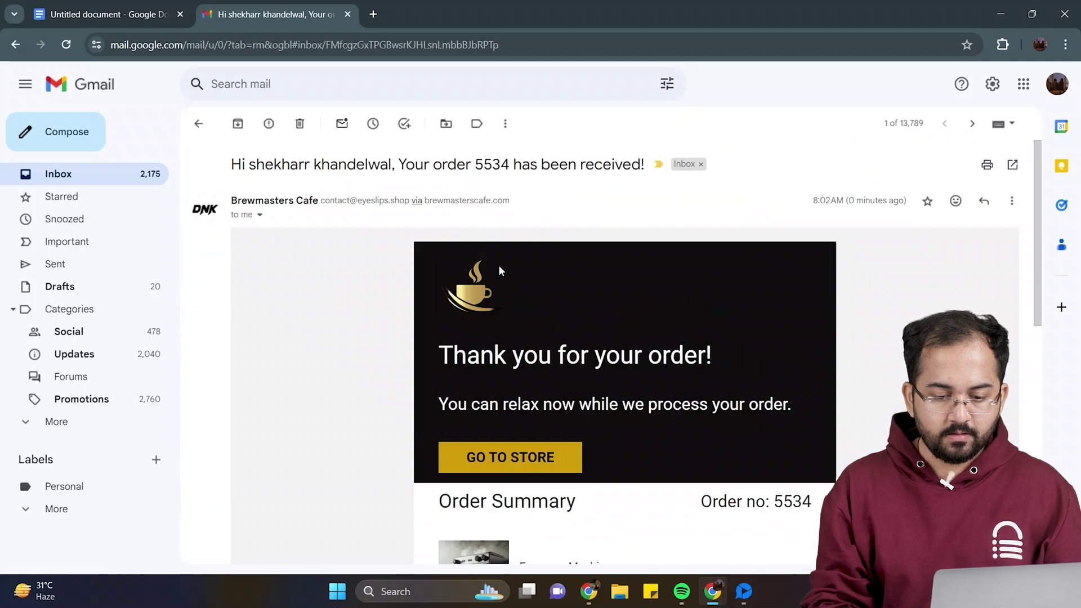
scroll(499, 268, down, 2)
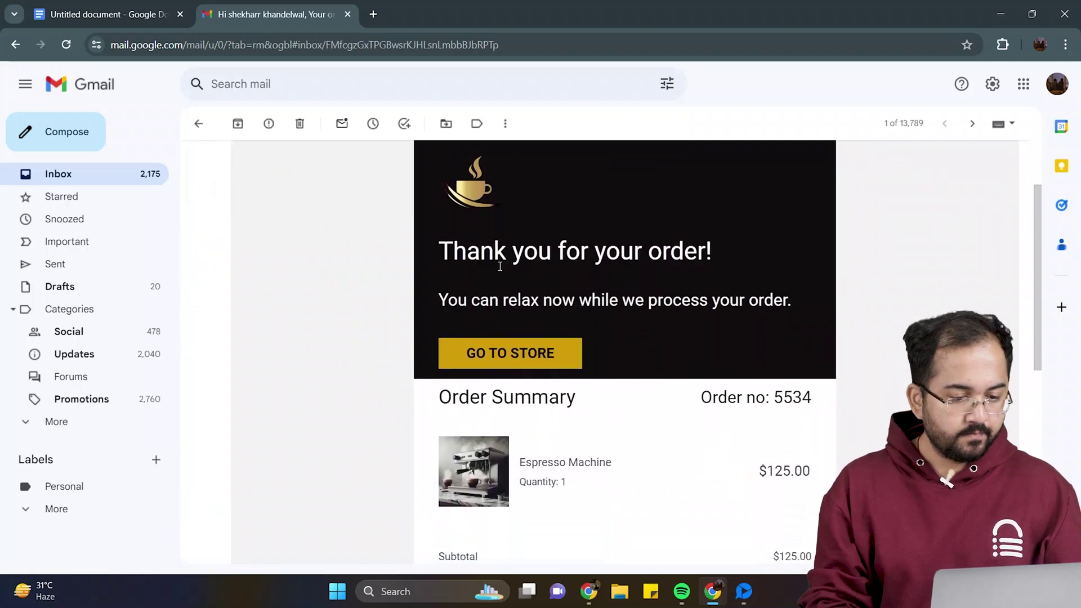
scroll(500, 266, down, 4)
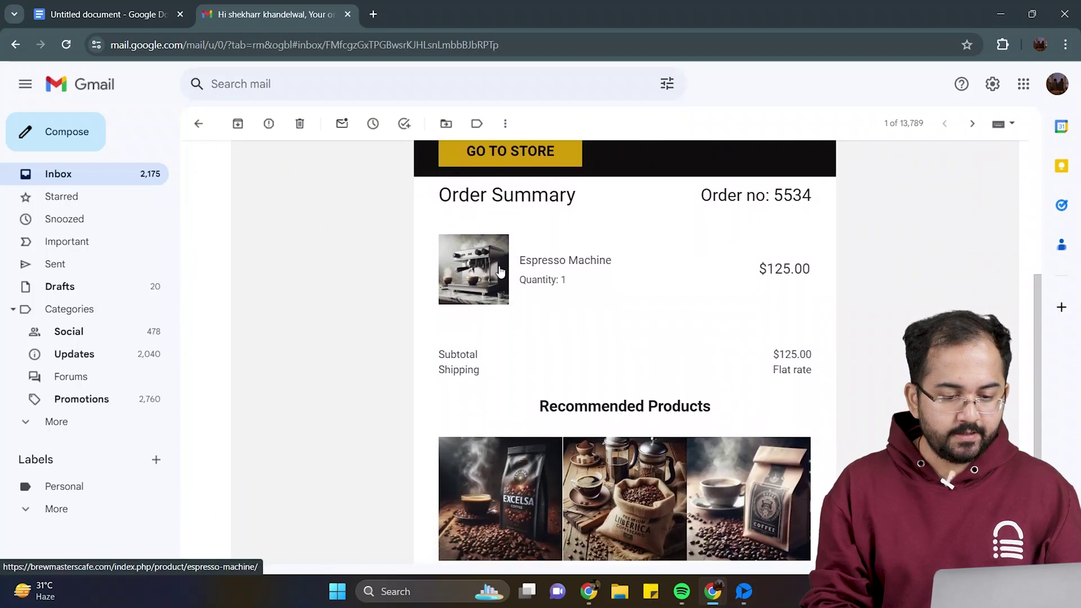
scroll(500, 271, down, 3)
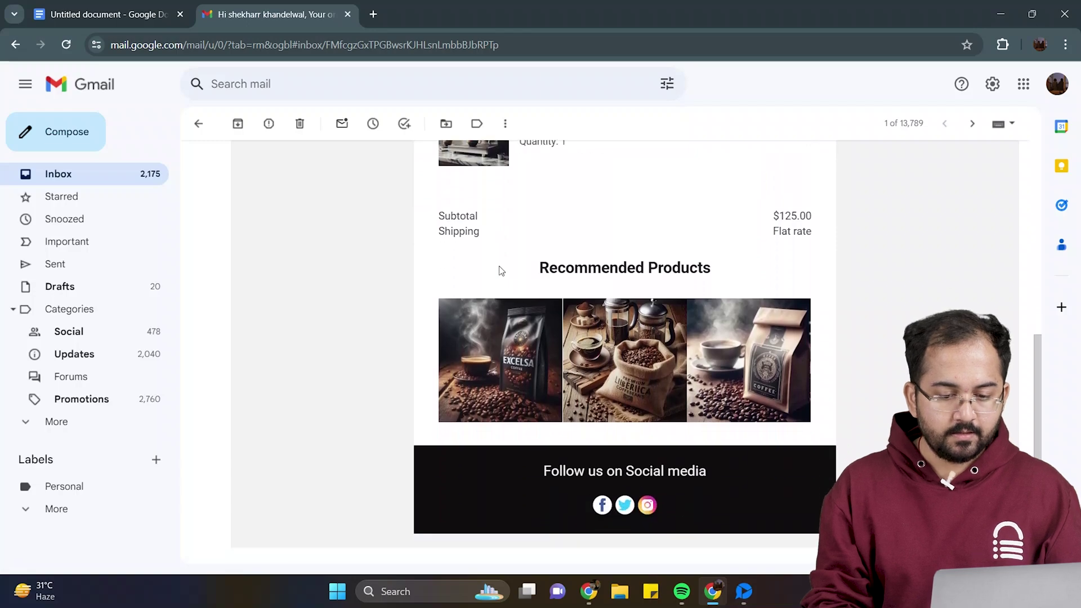
scroll(501, 270, down, 1)
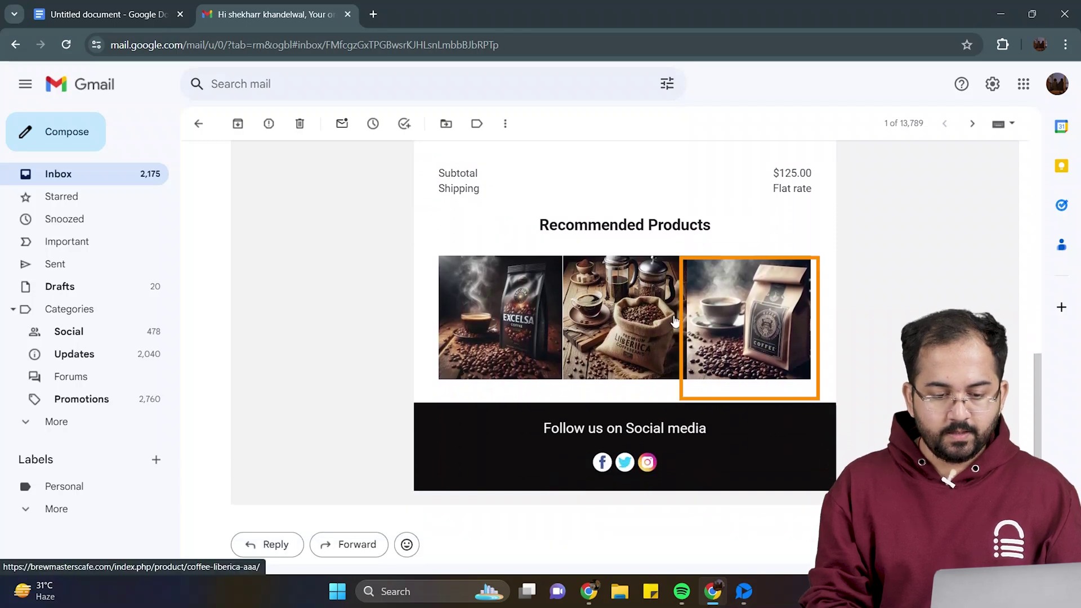
- Follow the email's recommended image link to the Arabica Blend product page
click(746, 323)
scroll(745, 318, down, 5)
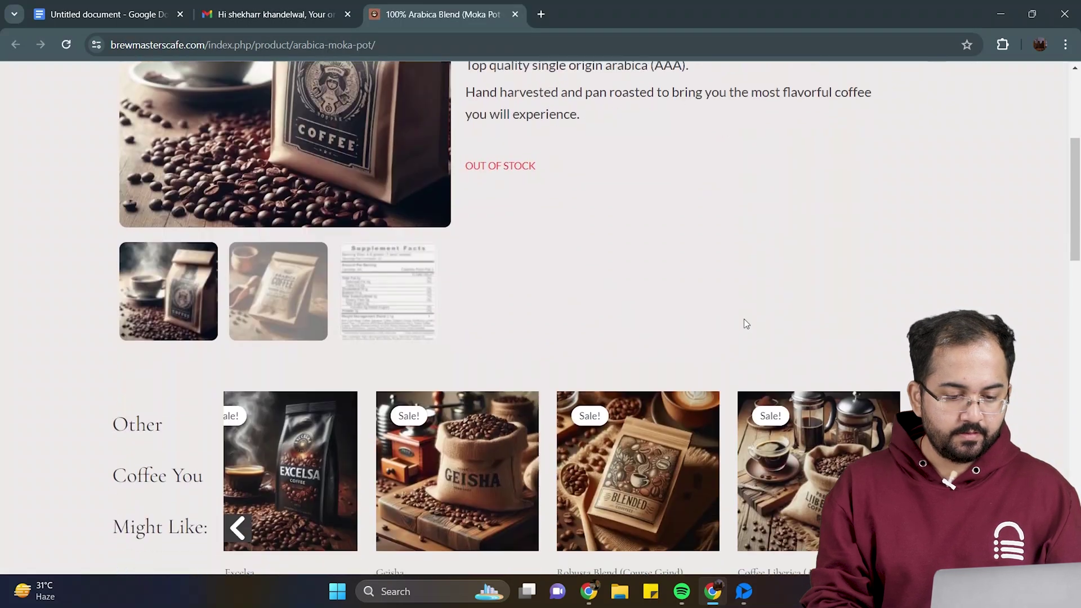
scroll(743, 320, up, 5)
- Back in the email, follow GO TO STORE to the Shop page and browse it
key(ctrl+shift+Tab)
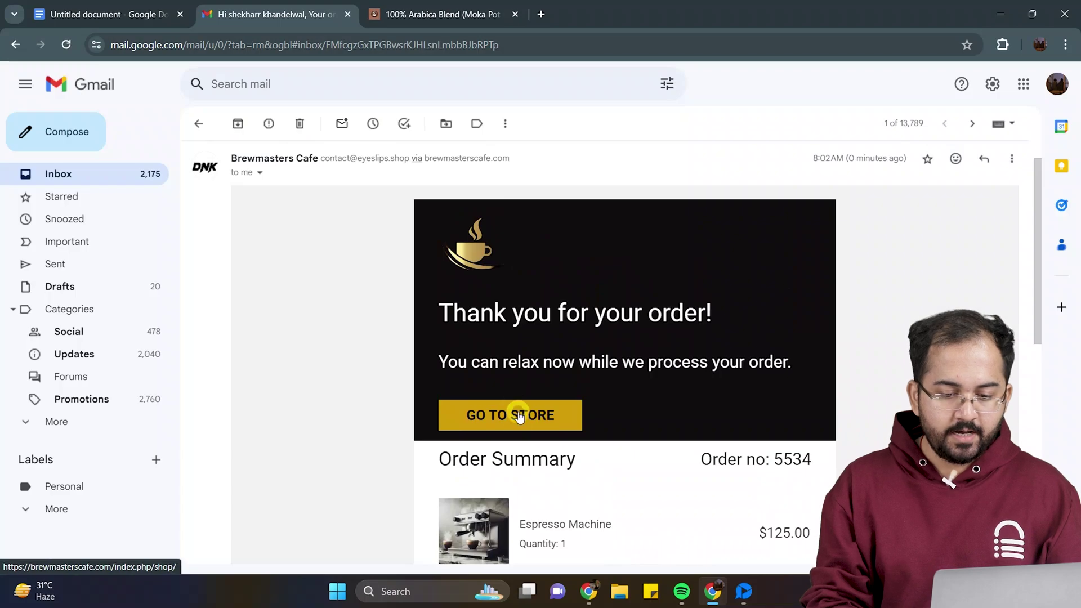
click(519, 417)
scroll(524, 326, down, 8)
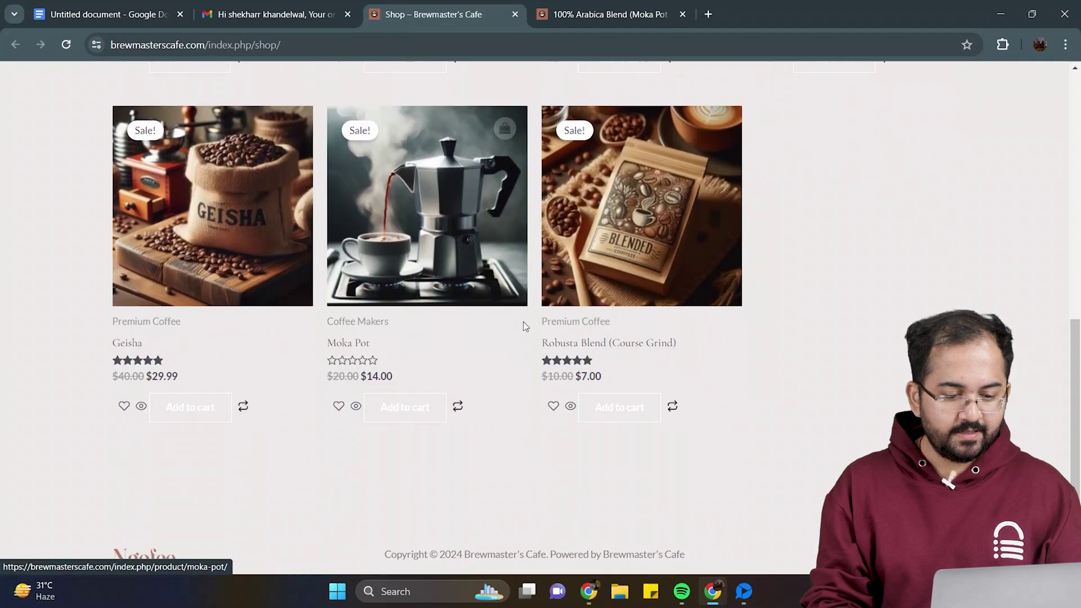
scroll(524, 325, up, 8)
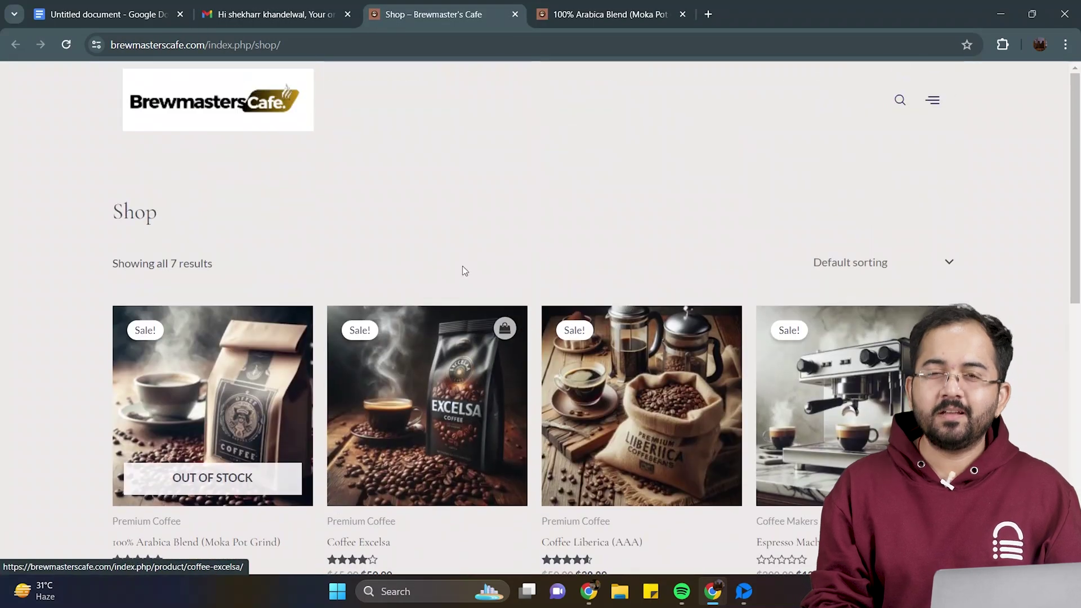